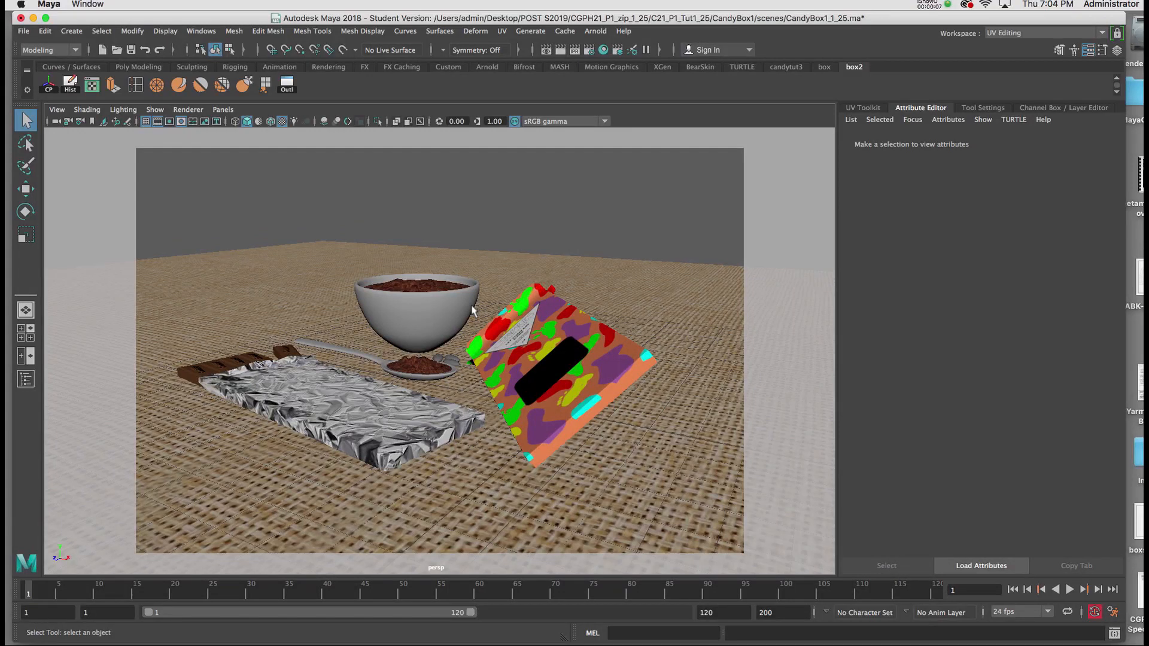
# Select all the models in the scene, including the burlap ground plane, and group them
pyautogui.keyDown('alt'); pyautogui.moveTo(445, 314); pyautogui.dragTo(463, 316); pyautogui.keyUp('alt')
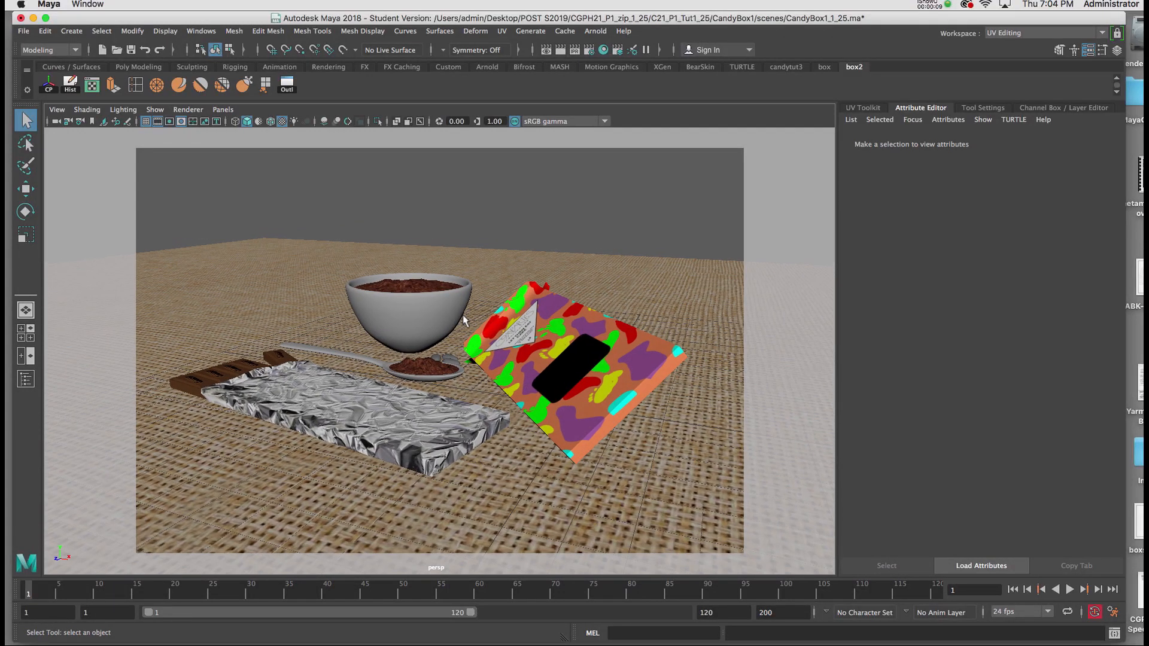
pyautogui.keyDown('alt'); pyautogui.moveTo(542, 328); pyautogui.dragTo(572, 324); pyautogui.keyUp('alt')
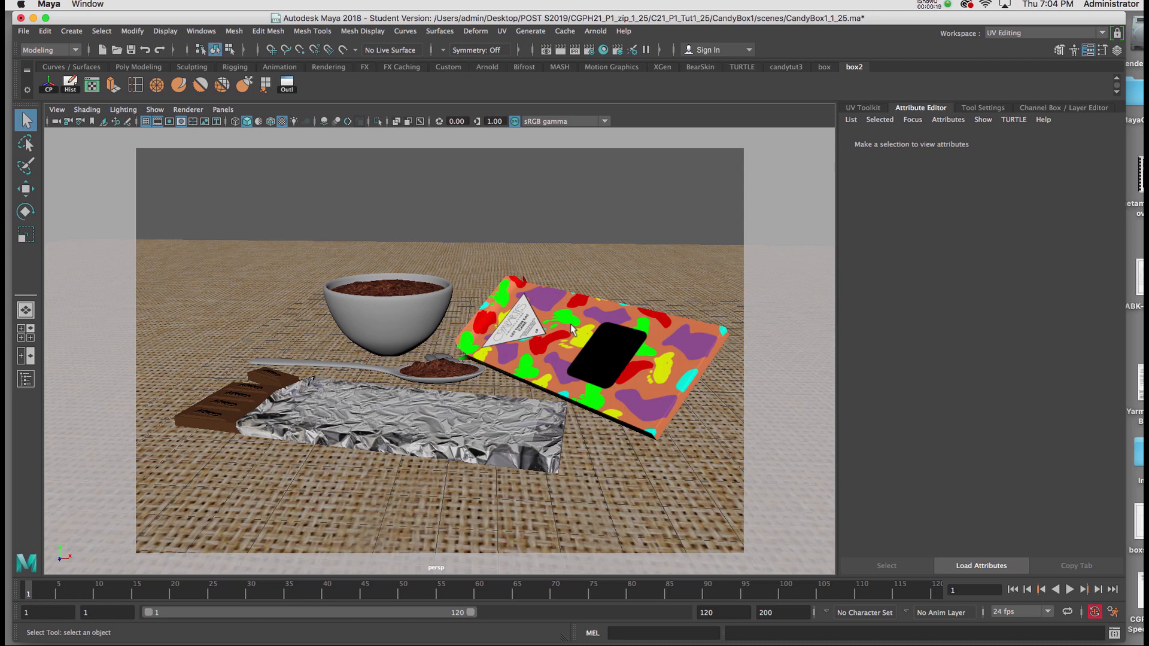
pyautogui.moveTo(571, 328)
pyautogui.keyDown('alt'); pyautogui.mouseDown()
pyautogui.moveTo(520, 326)
pyautogui.moveTo(568, 324)
pyautogui.moveTo(558, 324)
pyautogui.mouseUp(); pyautogui.keyUp('alt')
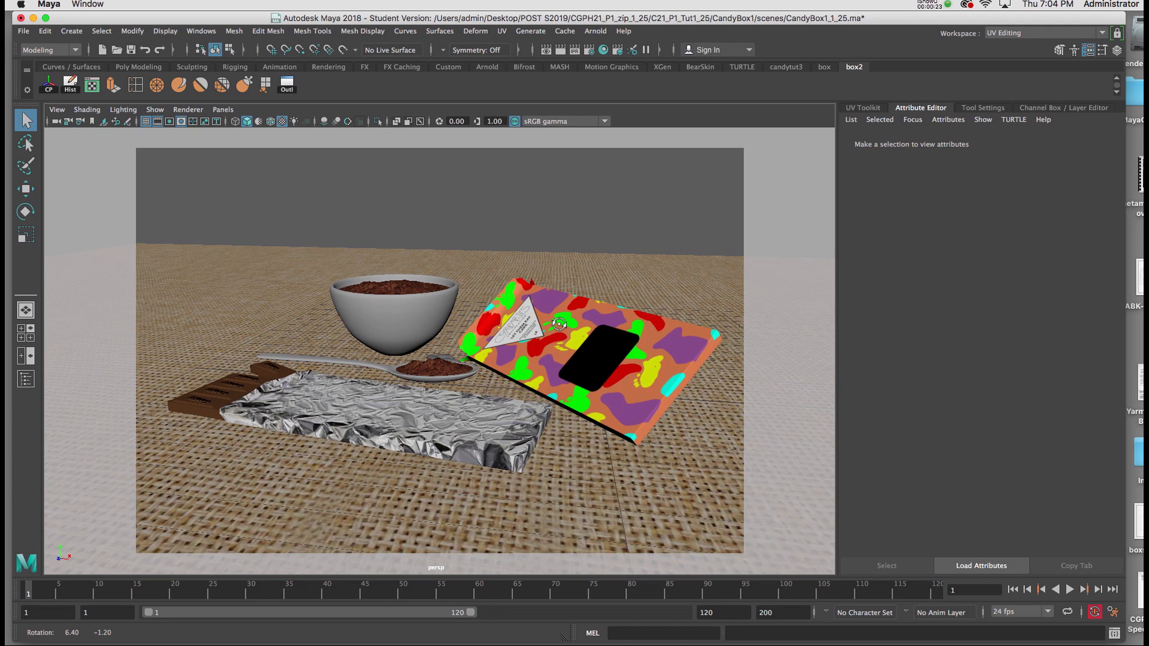
pyautogui.keyDown('alt'); pyautogui.moveTo(560, 335); pyautogui.dragTo(461, 247, button='right'); pyautogui.keyUp('alt')
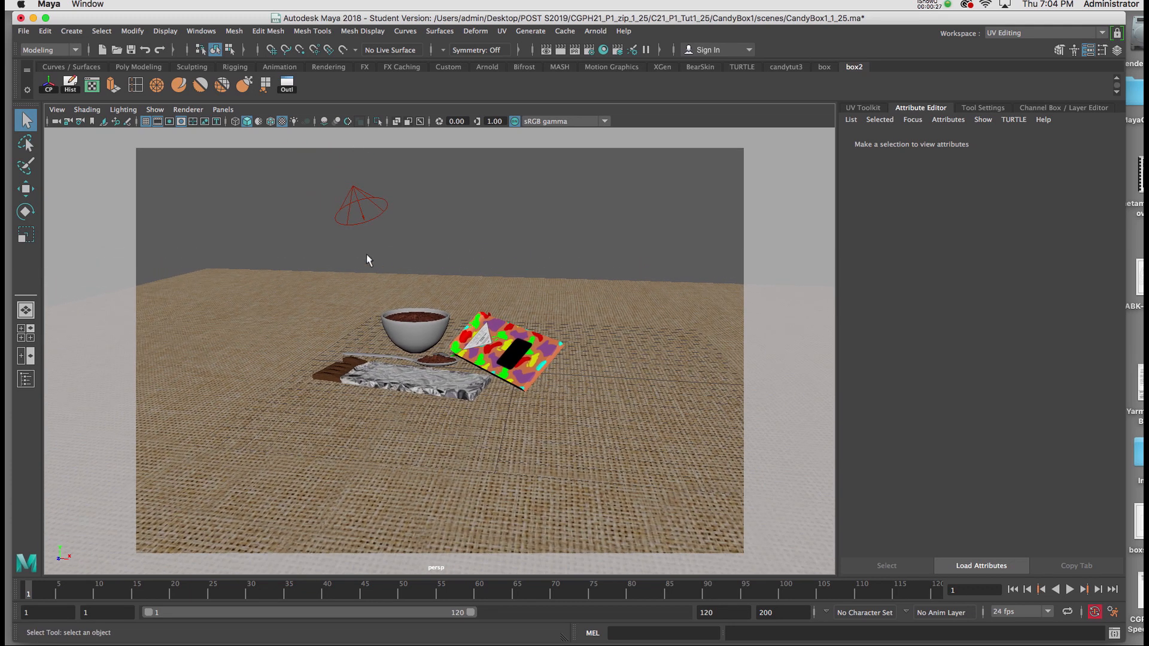
pyautogui.moveTo(327, 257); pyautogui.dragTo(562, 436)
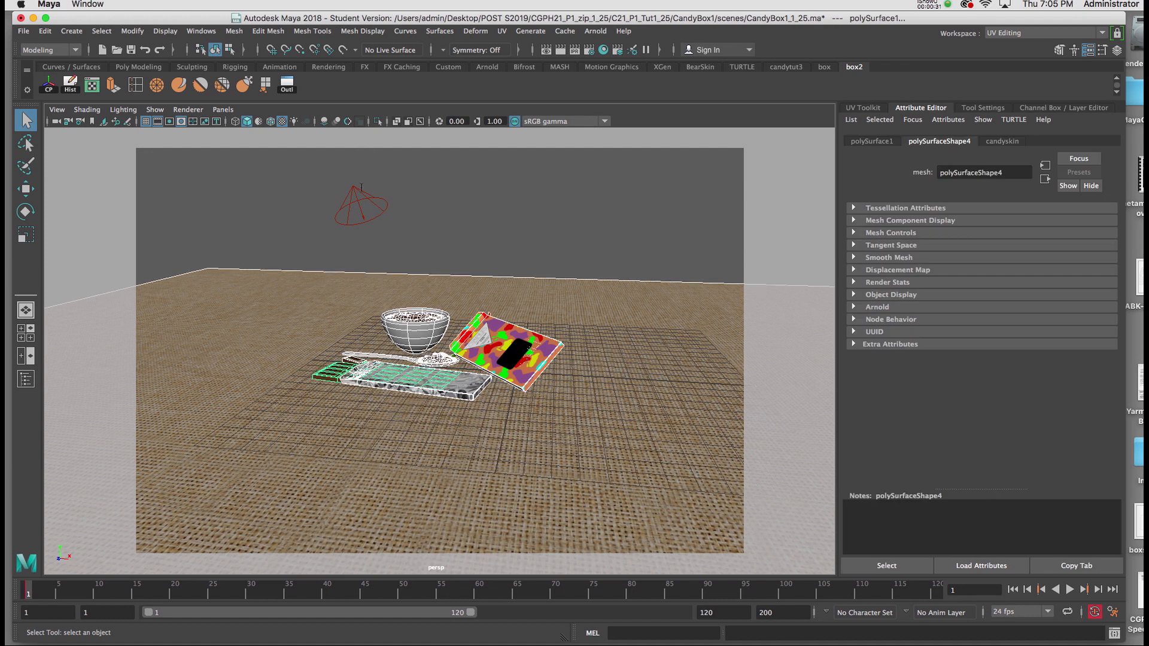
pyautogui.keyDown('alt'); pyautogui.moveTo(376, 275); pyautogui.dragTo(389, 343, button='right'); pyautogui.keyUp('alt')
pyautogui.hotkey('ctrl', 'g')
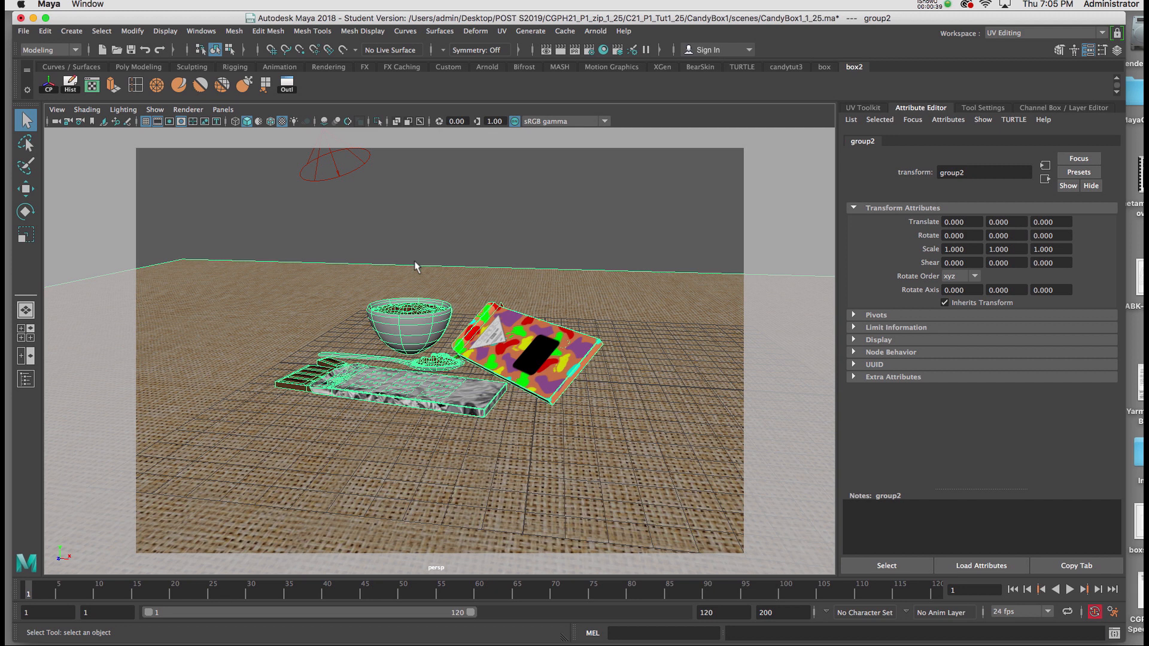
# In the top view, move the new group's pivot to the middle of the arrangement of bowl, spoon, candy bar and wrapped box
pyautogui.press('space')
pyautogui.press('space')
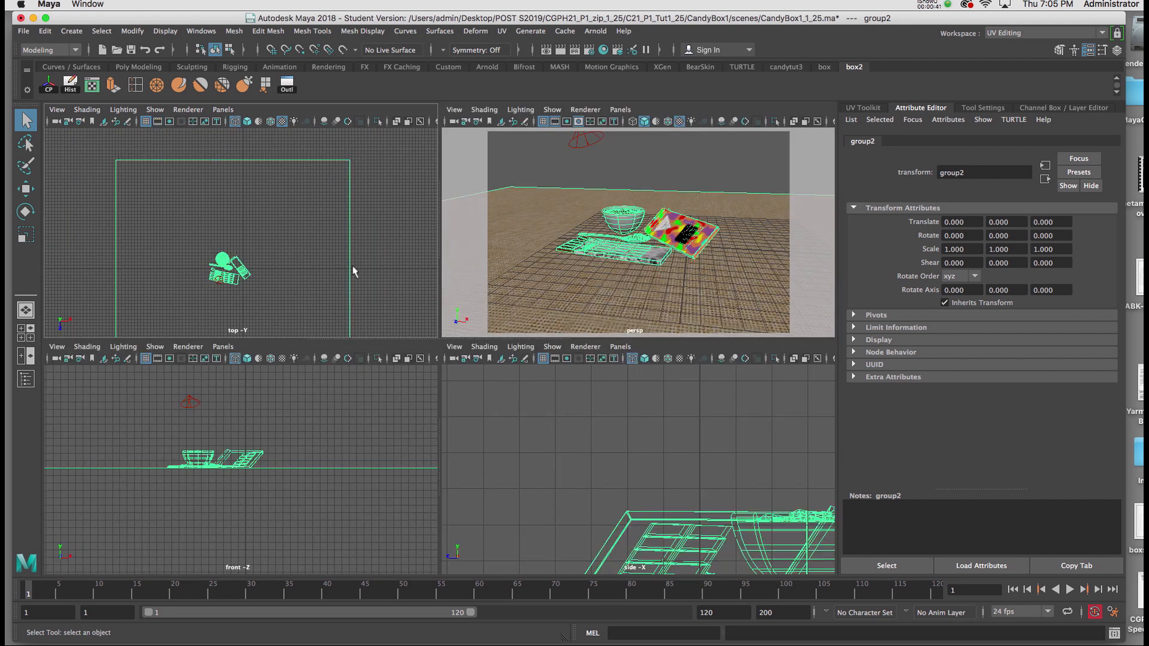
pyautogui.press('w')
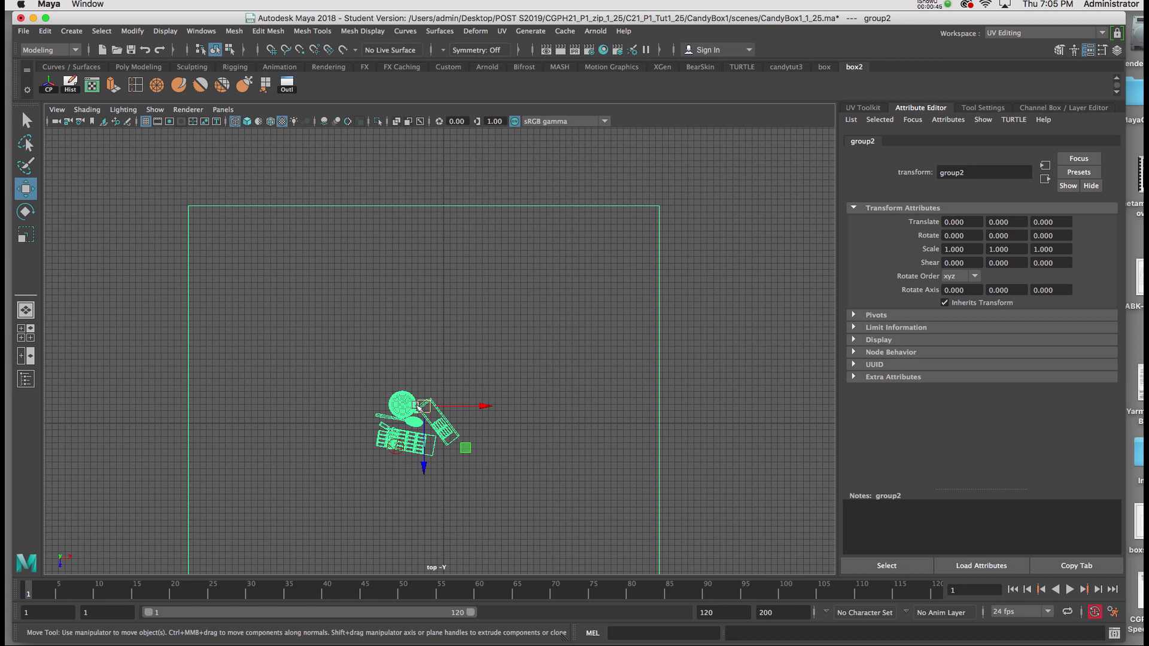
pyautogui.scroll(6, 419, 413)
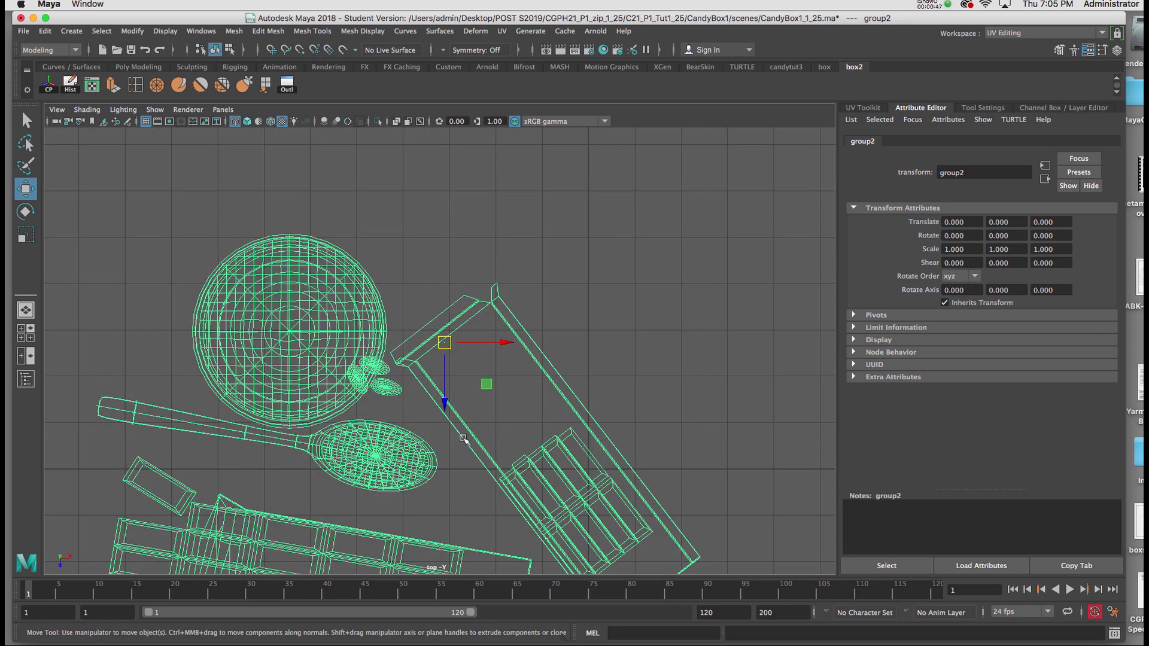
pyautogui.scroll(-4, 455, 413)
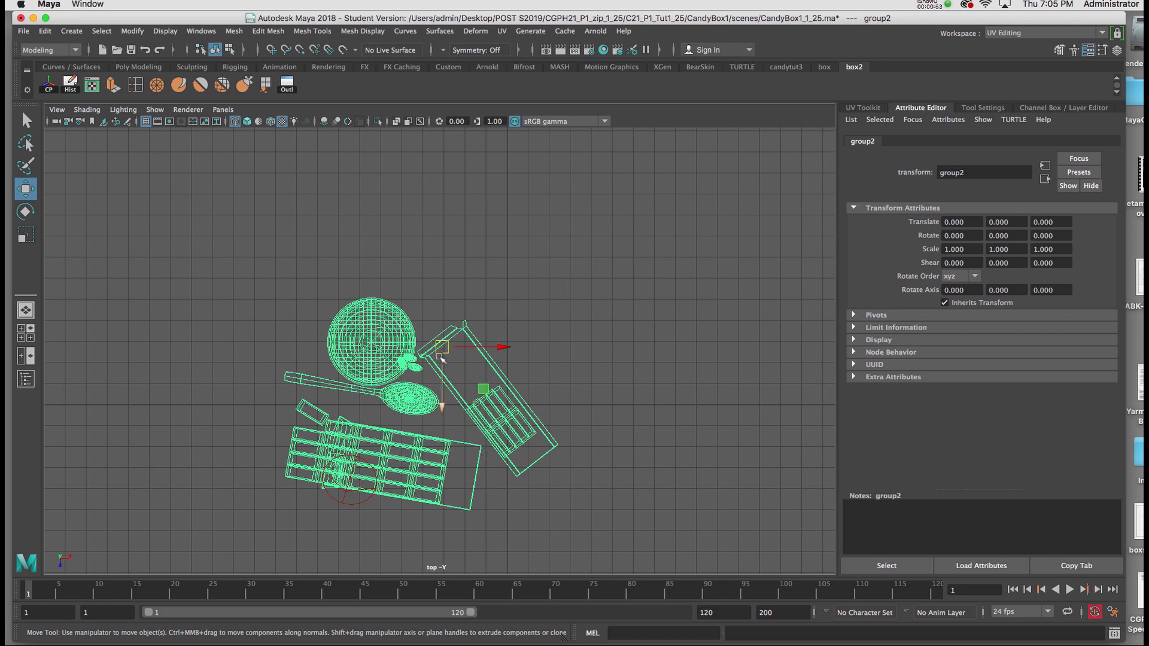
pyautogui.press('d')
pyautogui.moveTo(495, 347); pyautogui.dragTo(470, 346)
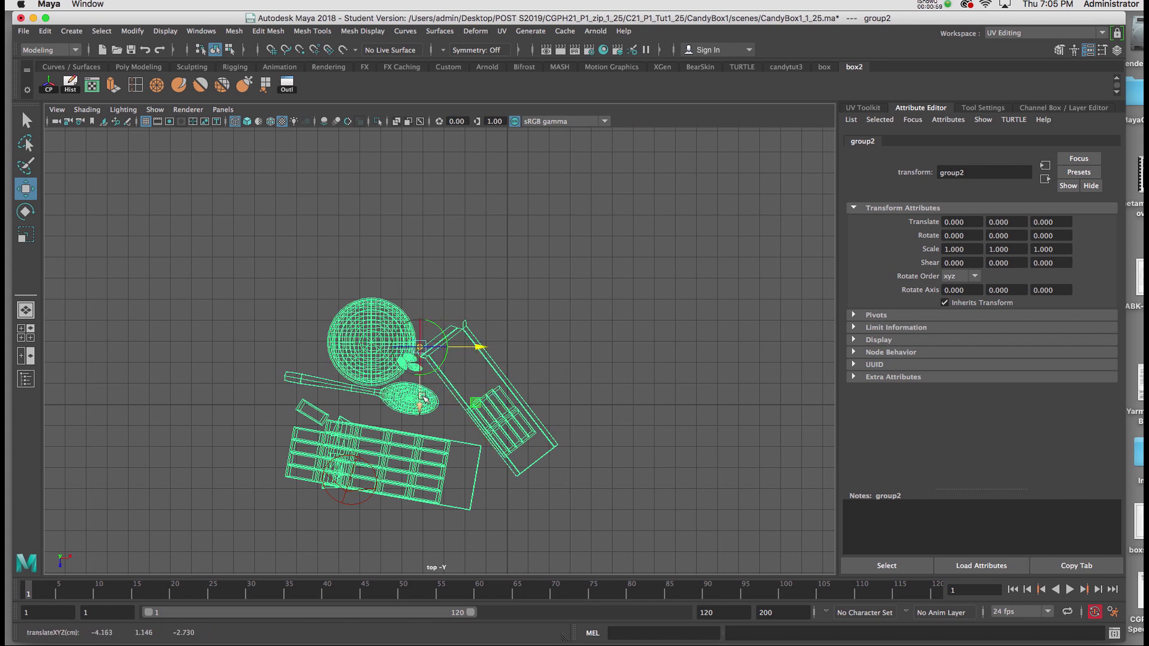
pyautogui.moveTo(422, 406); pyautogui.dragTo(419, 461)
pyautogui.press('d')
pyautogui.press('space')
pyautogui.press('space')
pyautogui.keyDown('alt'); pyautogui.moveTo(487, 269); pyautogui.dragTo(490, 338, button='right'); pyautogui.keyUp('alt')
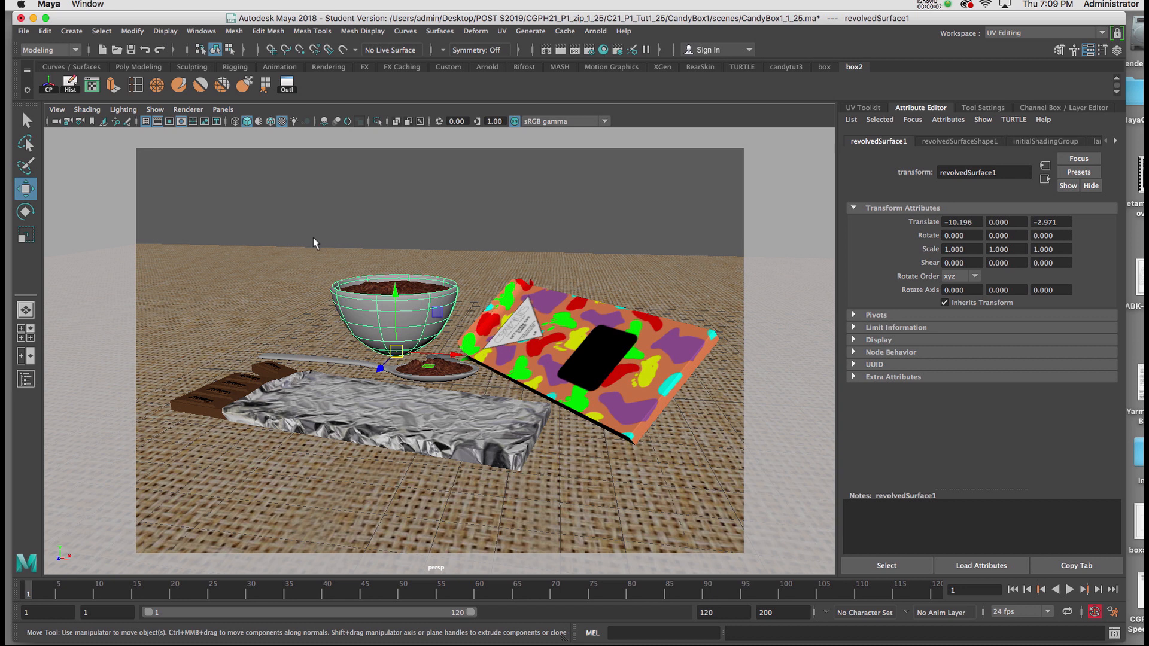
# Select the bowl's parent group and rename it All
pyautogui.scroll(4, 260, 247)
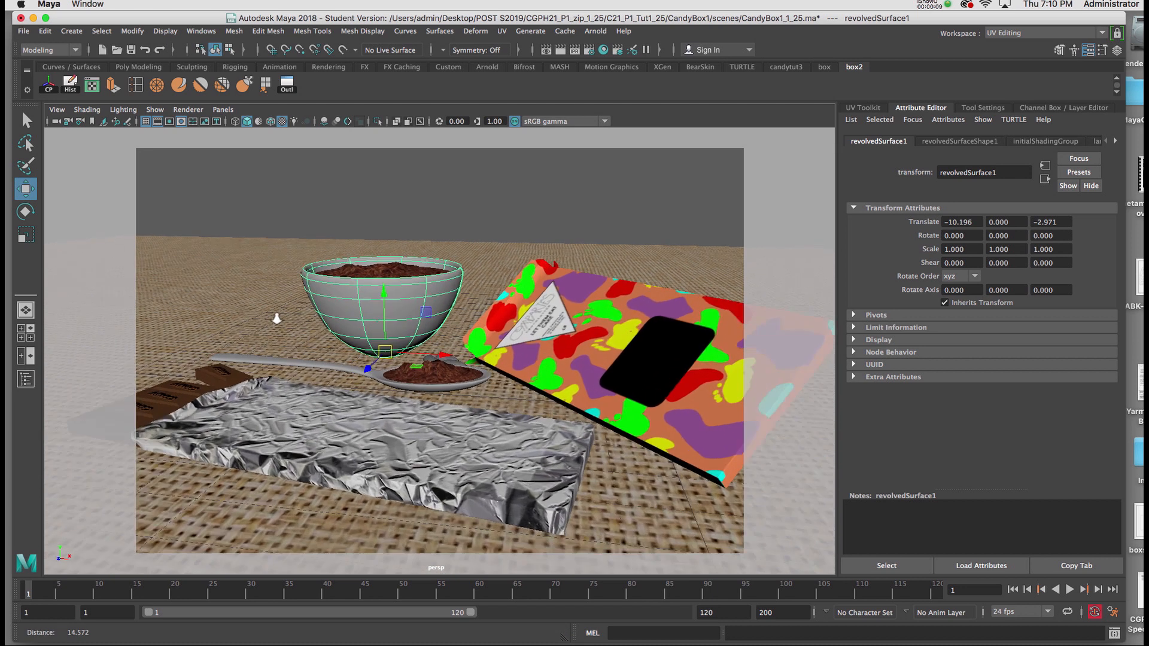
pyautogui.scroll(-5, 260, 247)
pyautogui.scroll(3, 265, 247)
pyautogui.scroll(-2, 265, 247)
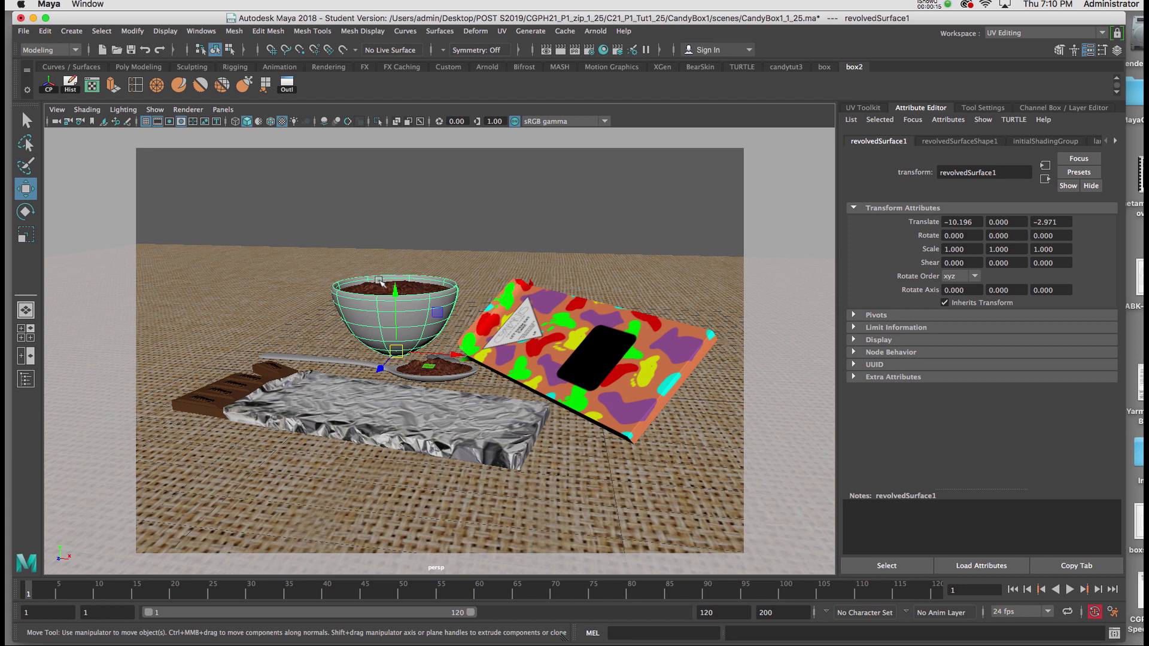
pyautogui.press('Up')
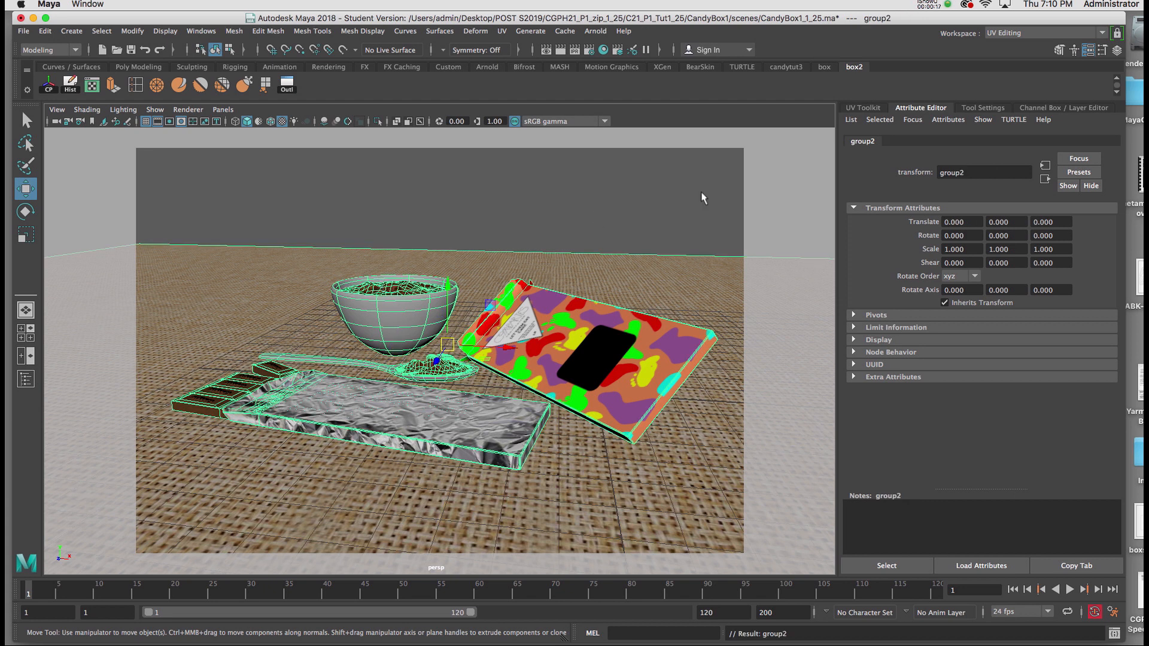
pyautogui.hotkey('ctrl', 'a')
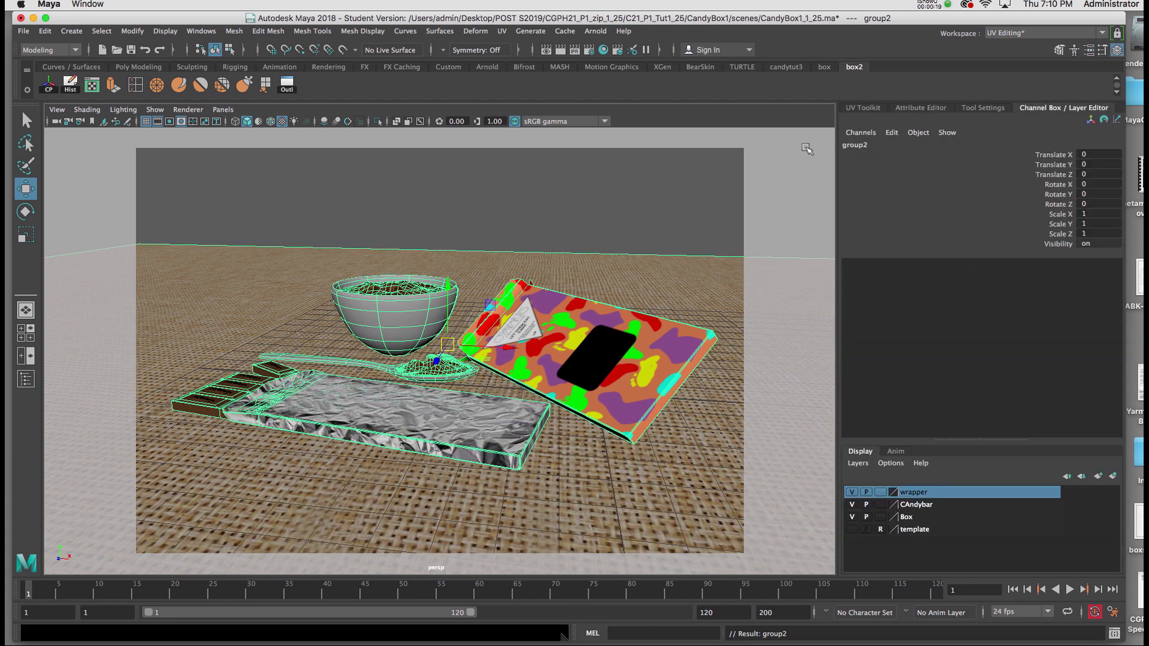
pyautogui.doubleClick(861, 146)
pyautogui.write('All')
pyautogui.press('Return')
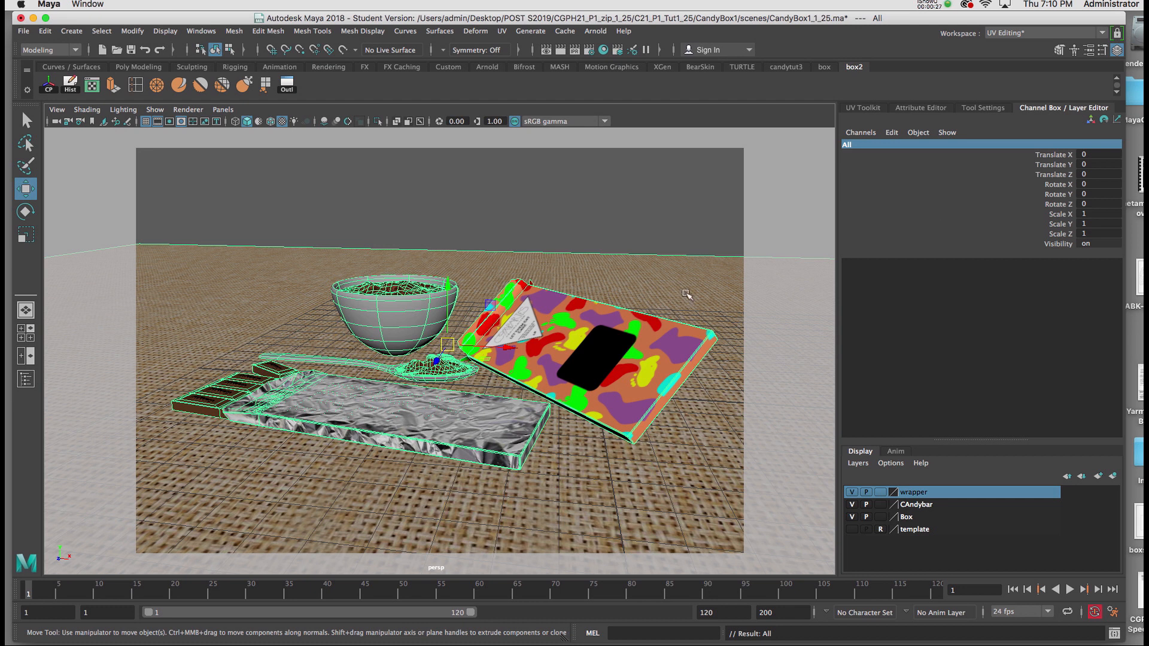
# Try to freeze the All group's transformations, and set the playback end time to frame 125
pyautogui.click(130, 33)
pyautogui.click(142, 88)
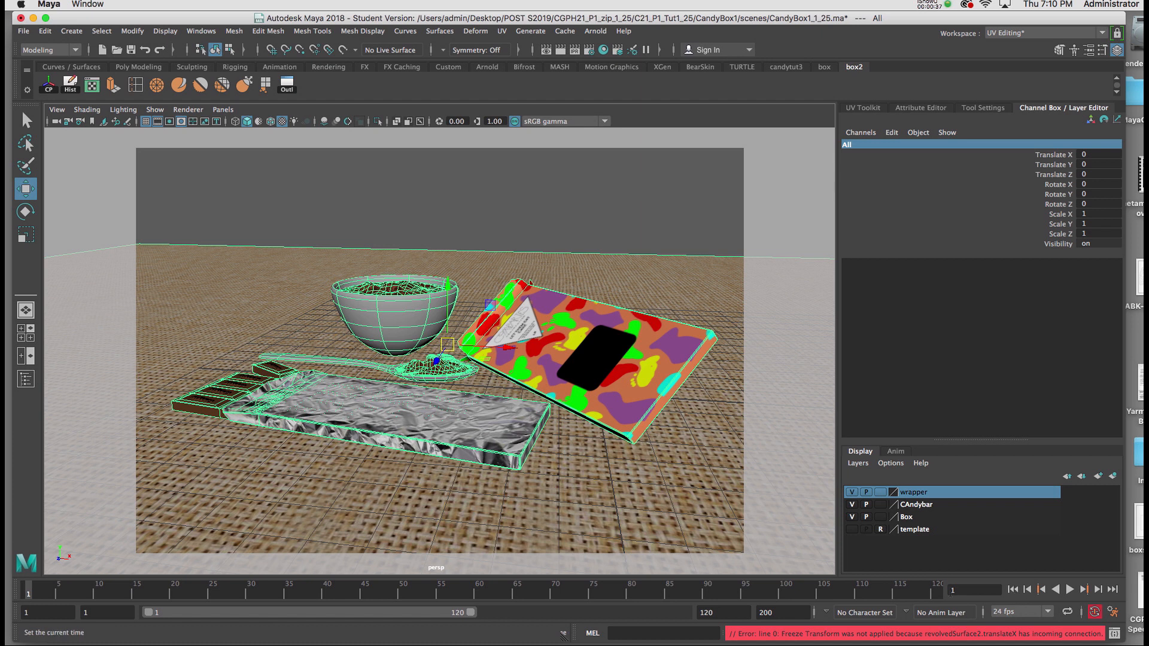
pyautogui.moveTo(714, 613); pyautogui.dragTo(688, 614)
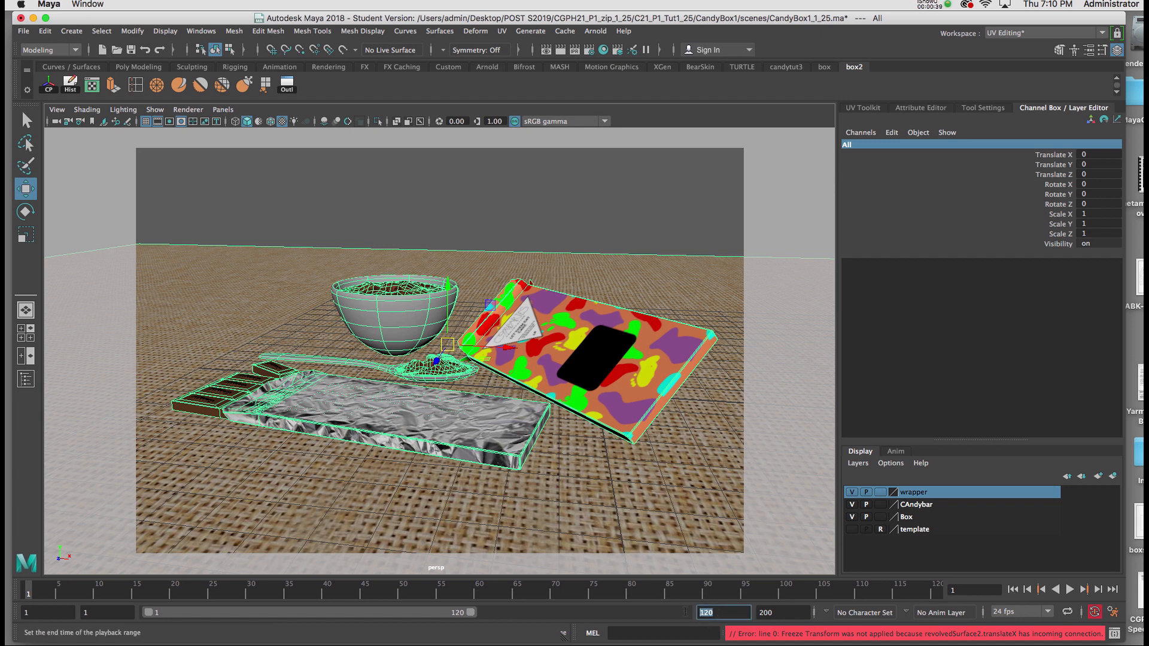
pyautogui.press('Return')
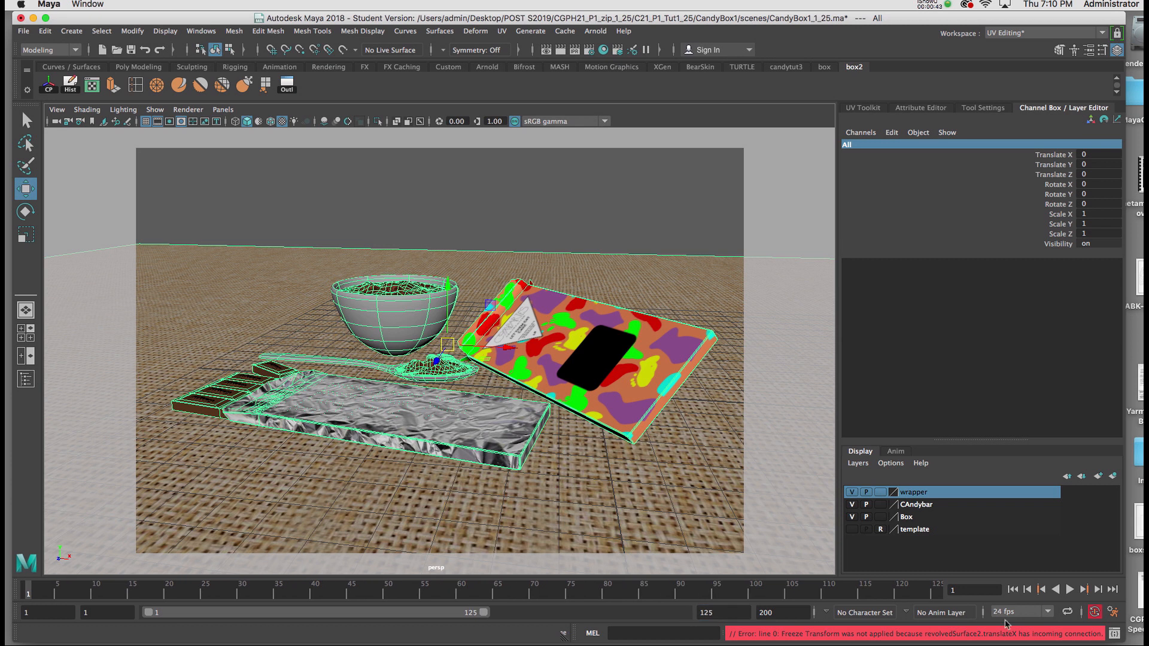
# Key the All group's Rotate Y at 0 on frame 1 and 360 on frame 125, and scrub through the rotation
pyautogui.rightClick(1056, 195)
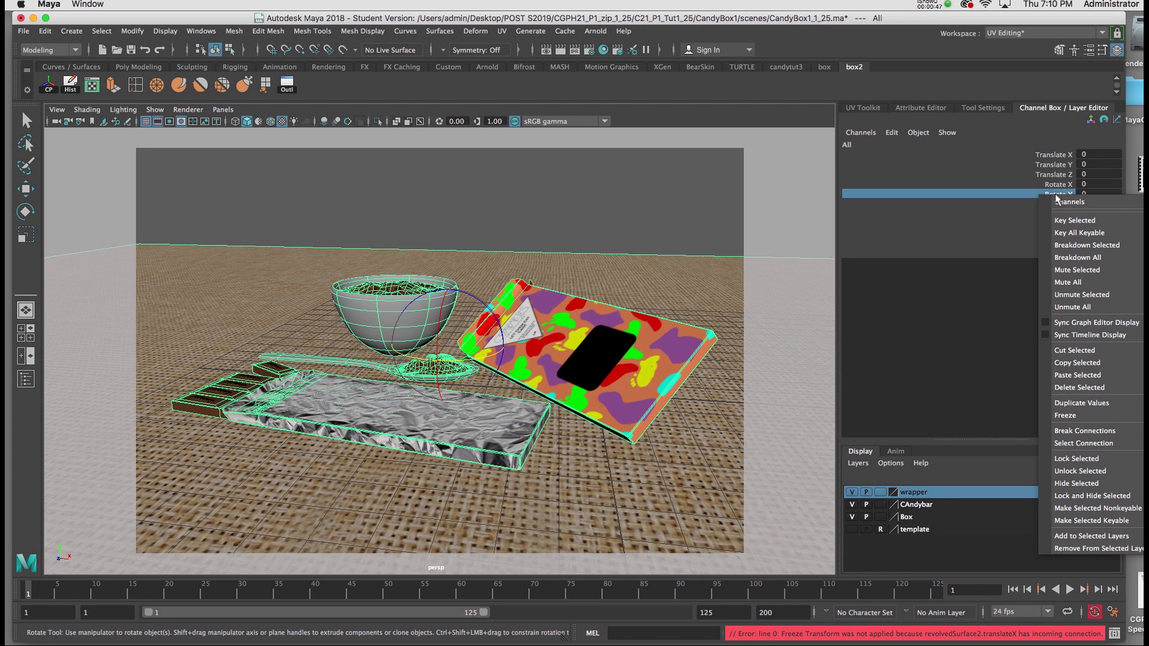
pyautogui.click(1074, 221)
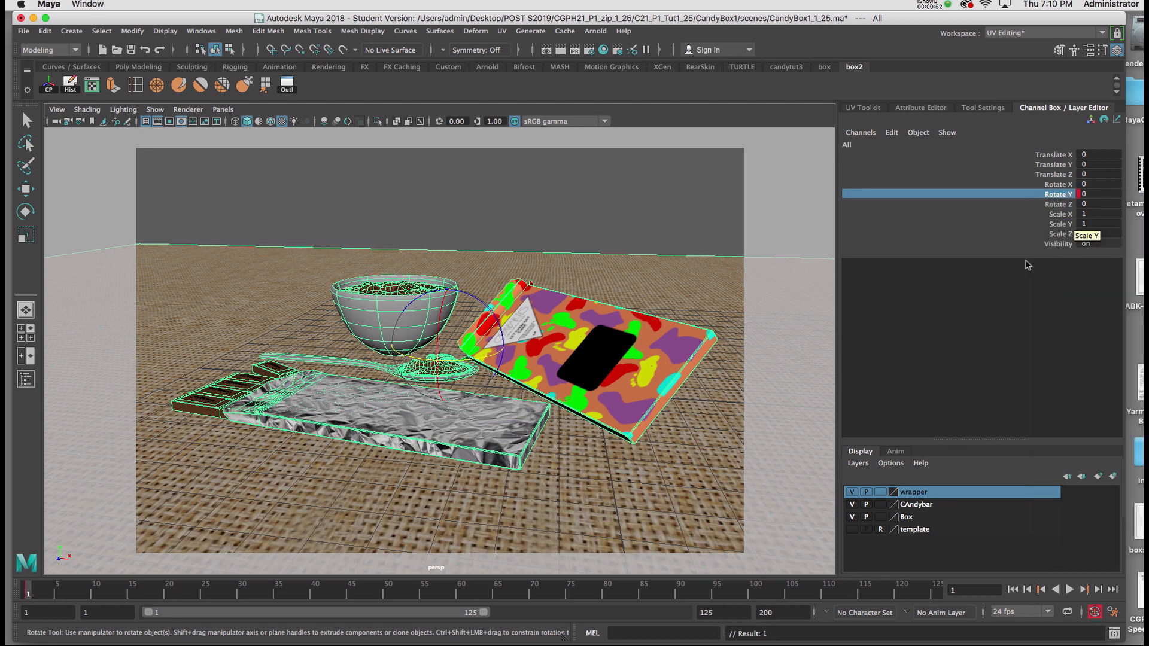
pyautogui.click(1111, 589)
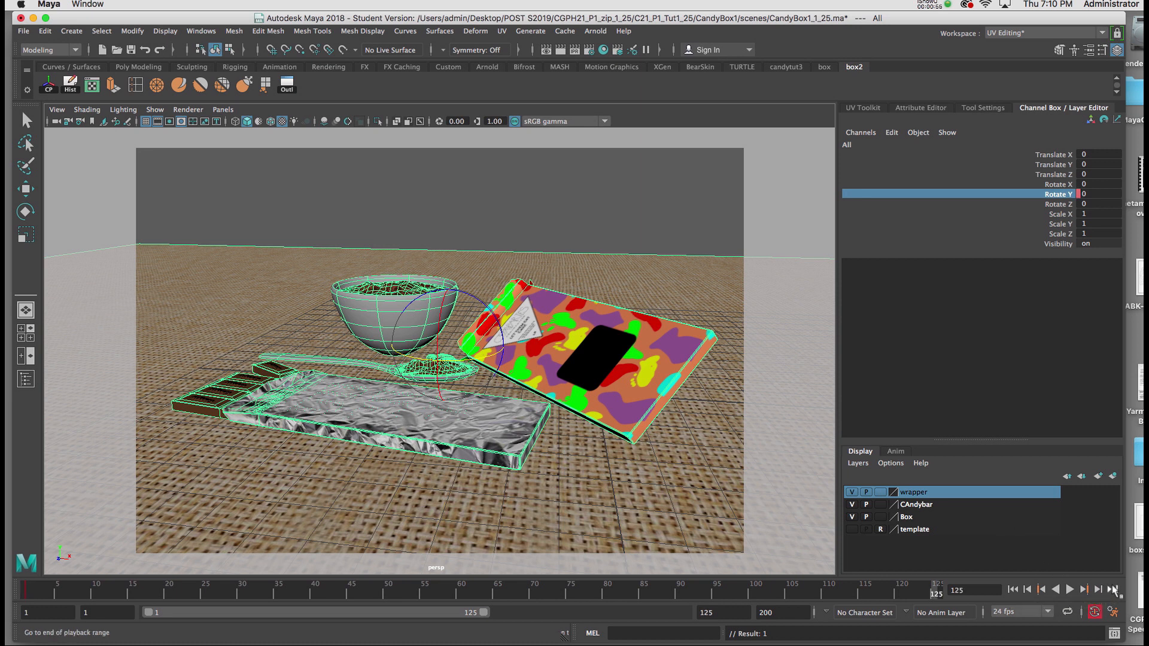
pyautogui.click(1087, 195)
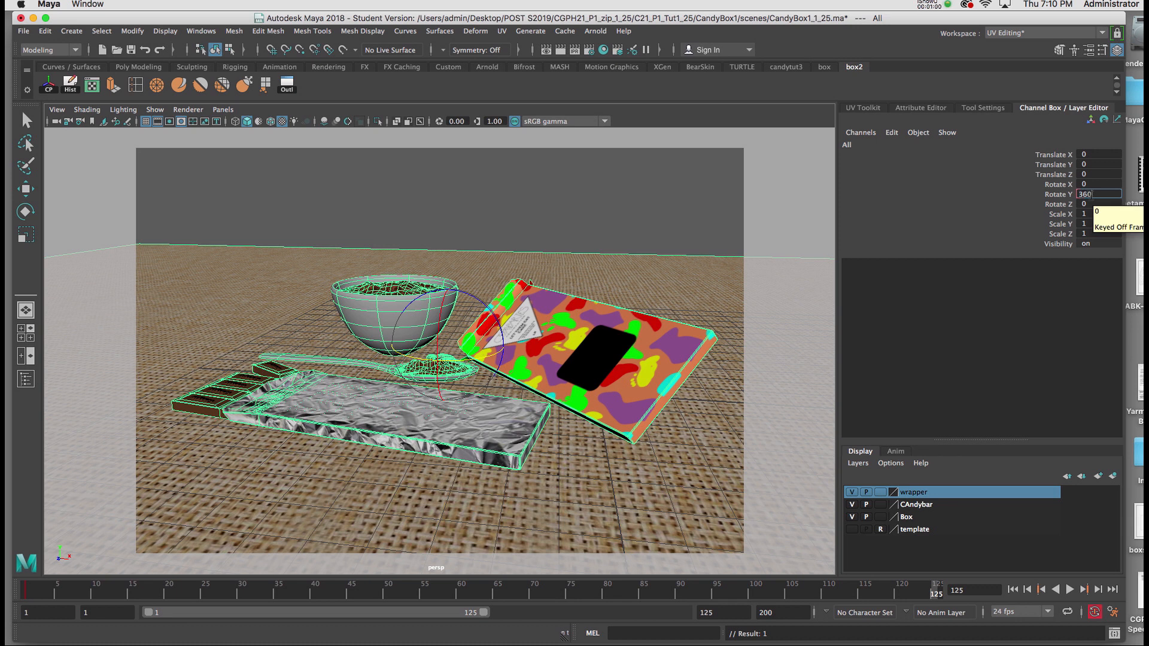
pyautogui.write('360')
pyautogui.press('Return')
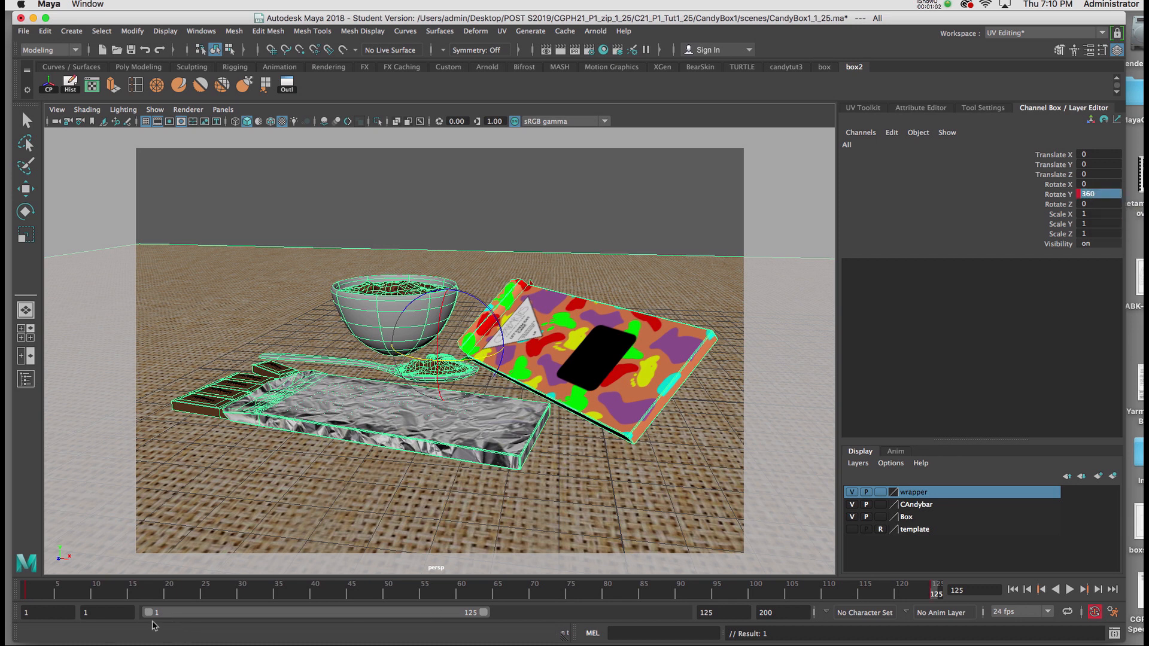
pyautogui.moveTo(67, 590); pyautogui.dragTo(694, 589)
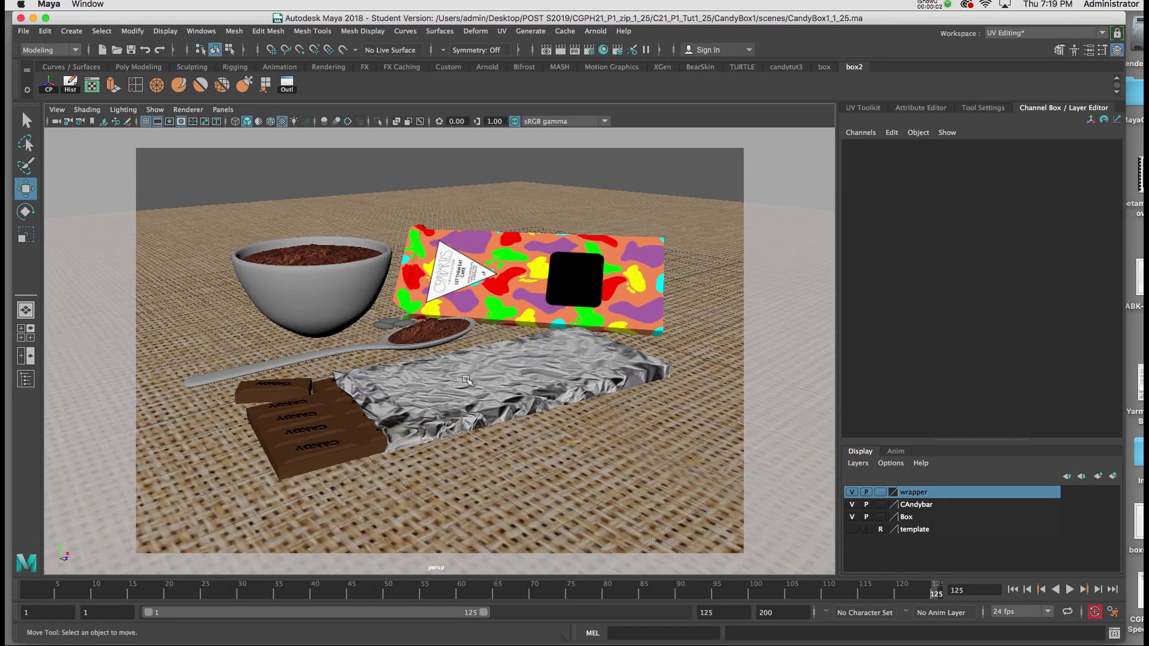
pyautogui.moveTo(392, 588); pyautogui.dragTo(821, 591)
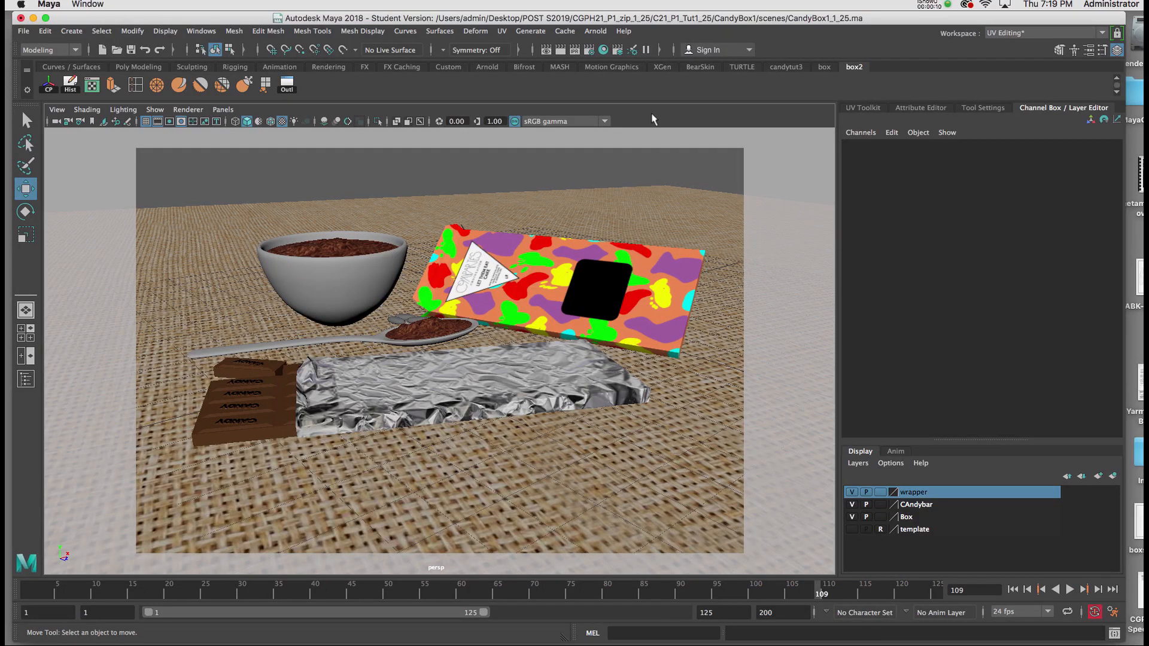
# In the render settings, set the file name prefix to candybox1 and the image format to tif
pyautogui.click(589, 51)
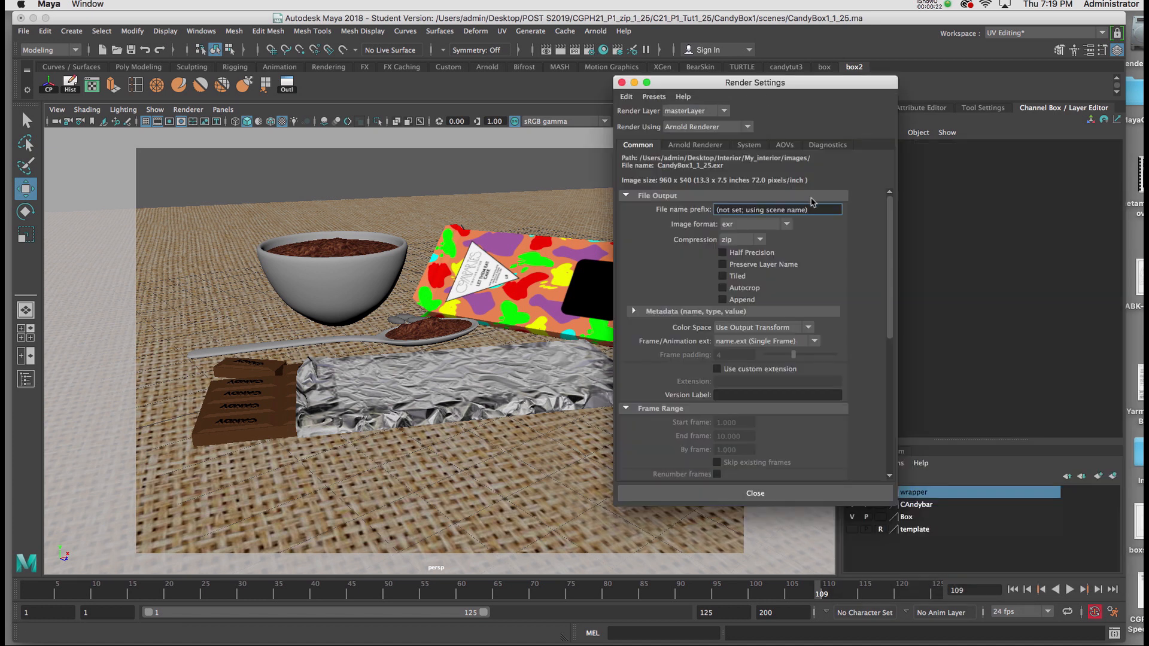
pyautogui.moveTo(809, 209); pyautogui.dragTo(703, 208)
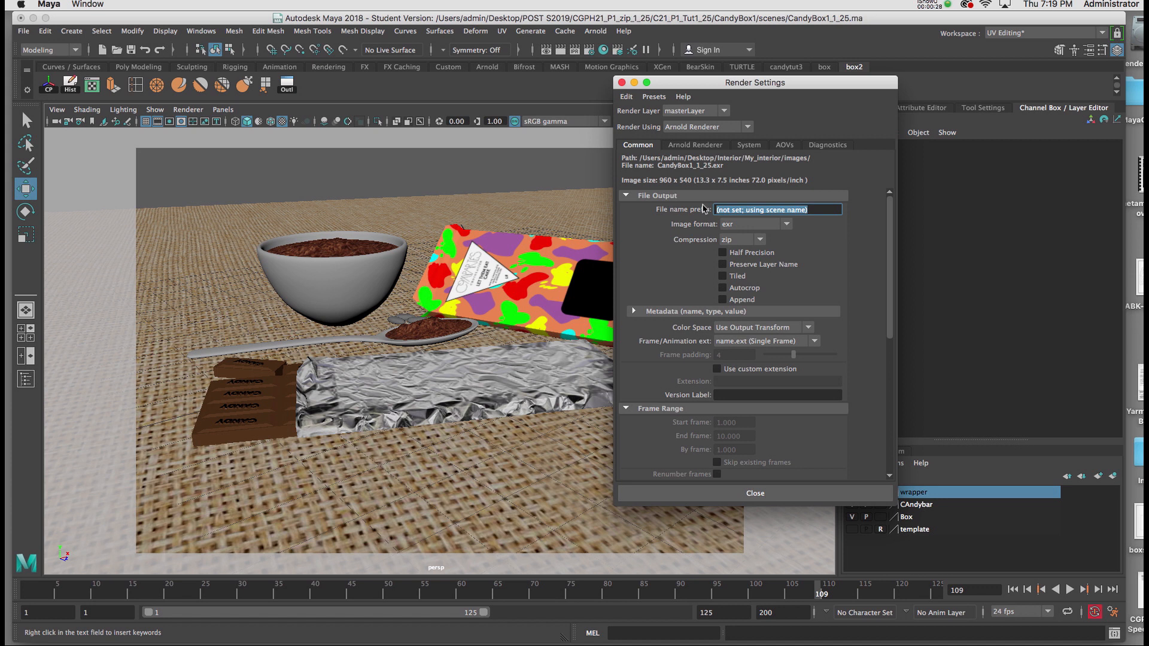
pyautogui.write('candybox1')
pyautogui.click(748, 225)
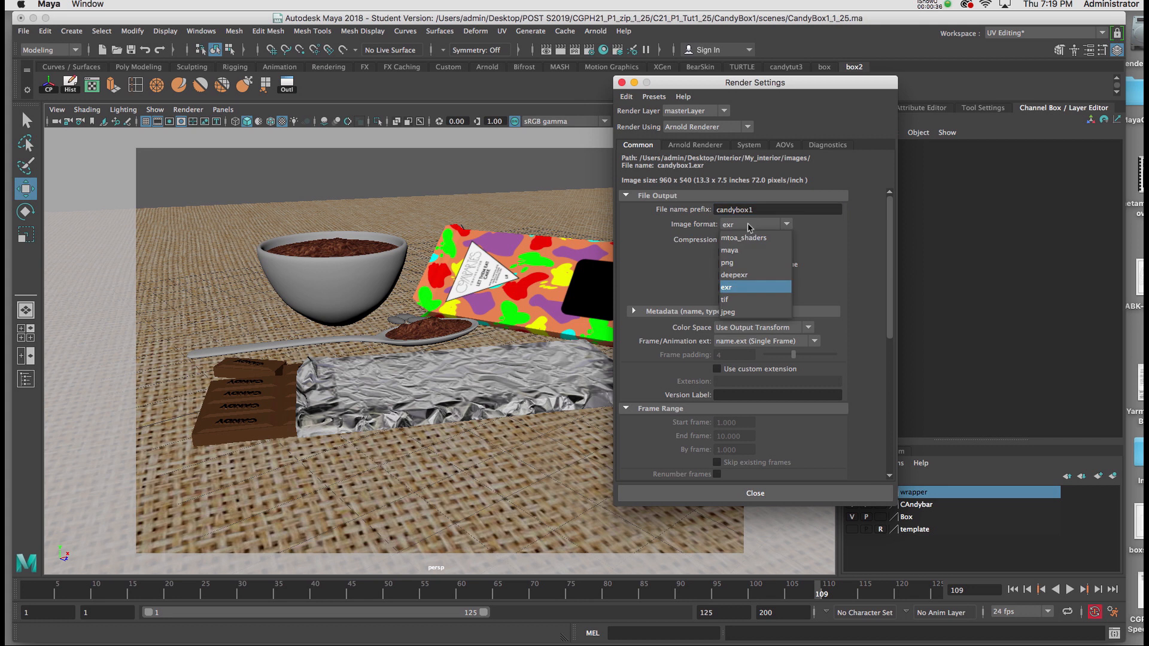
pyautogui.click(751, 299)
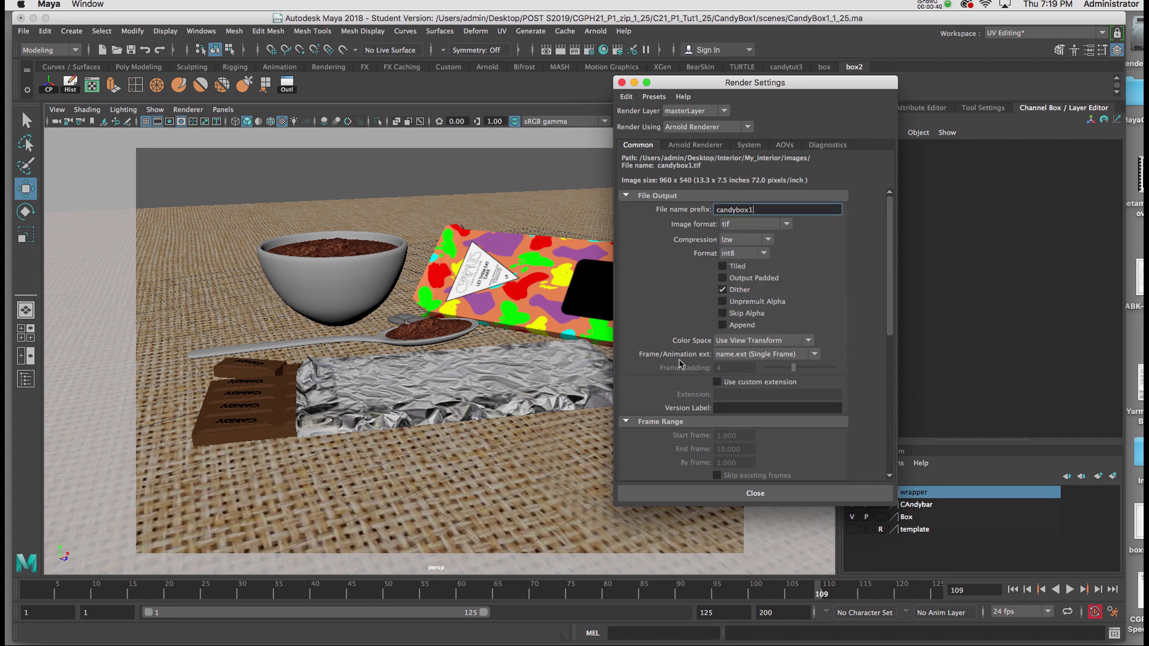
# Set the frame/animation extension to name_#.ext, the end frame to 125 and the by-frame value to 2
pyautogui.click(744, 357)
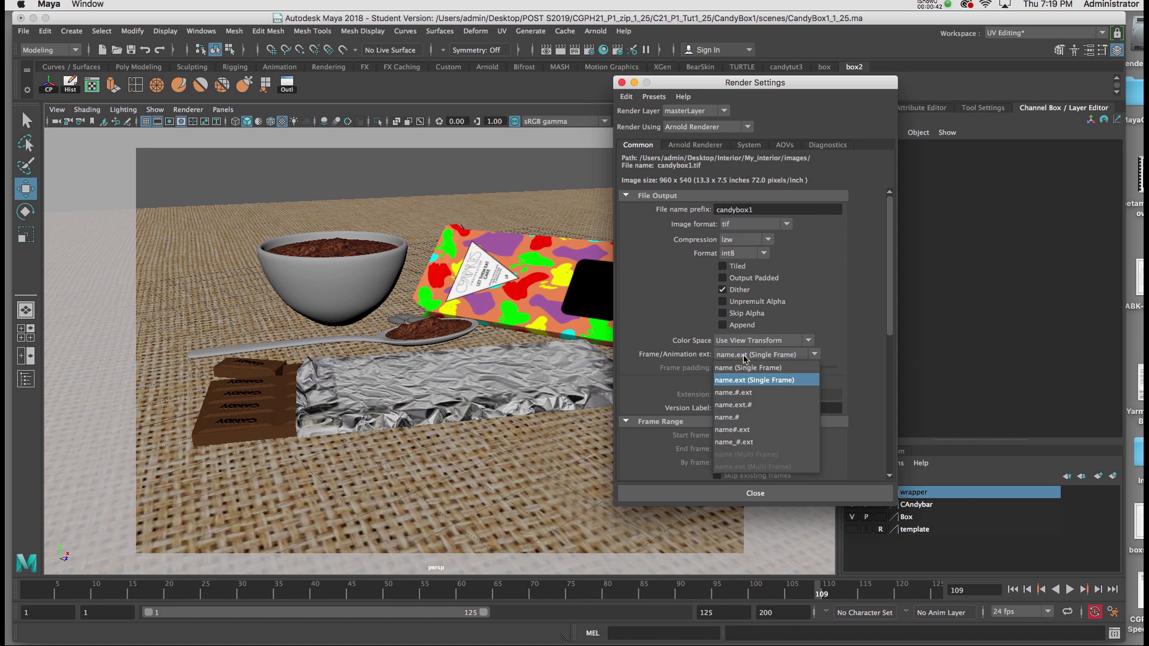
pyautogui.click(749, 445)
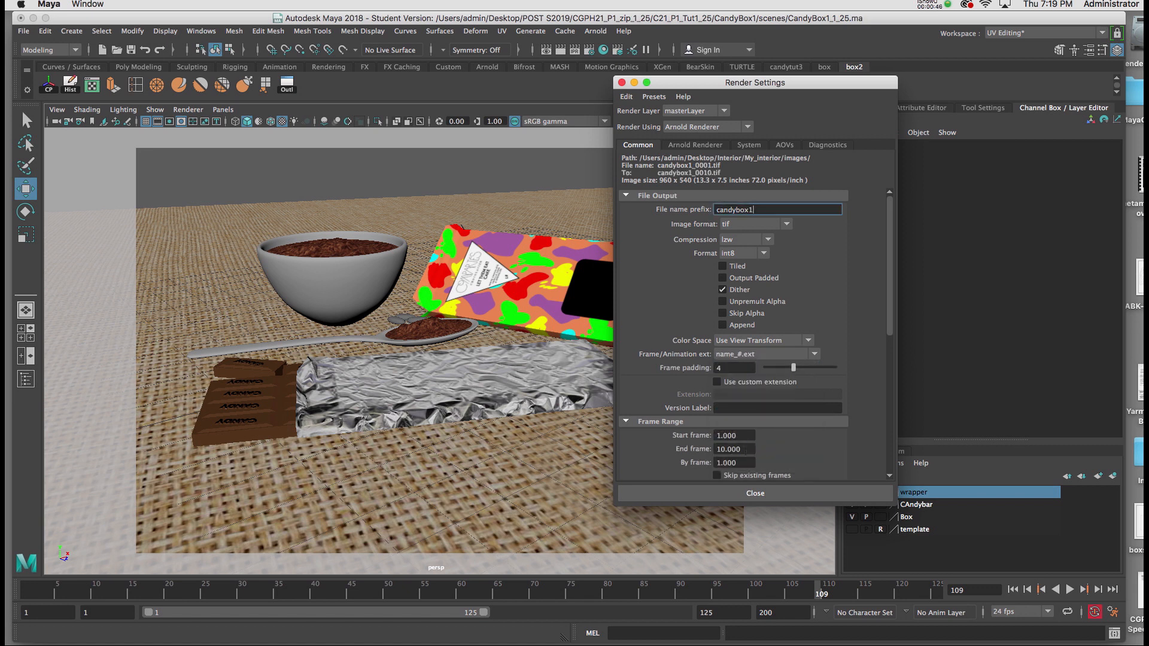
pyautogui.moveTo(745, 450); pyautogui.dragTo(701, 450)
pyautogui.write('125')
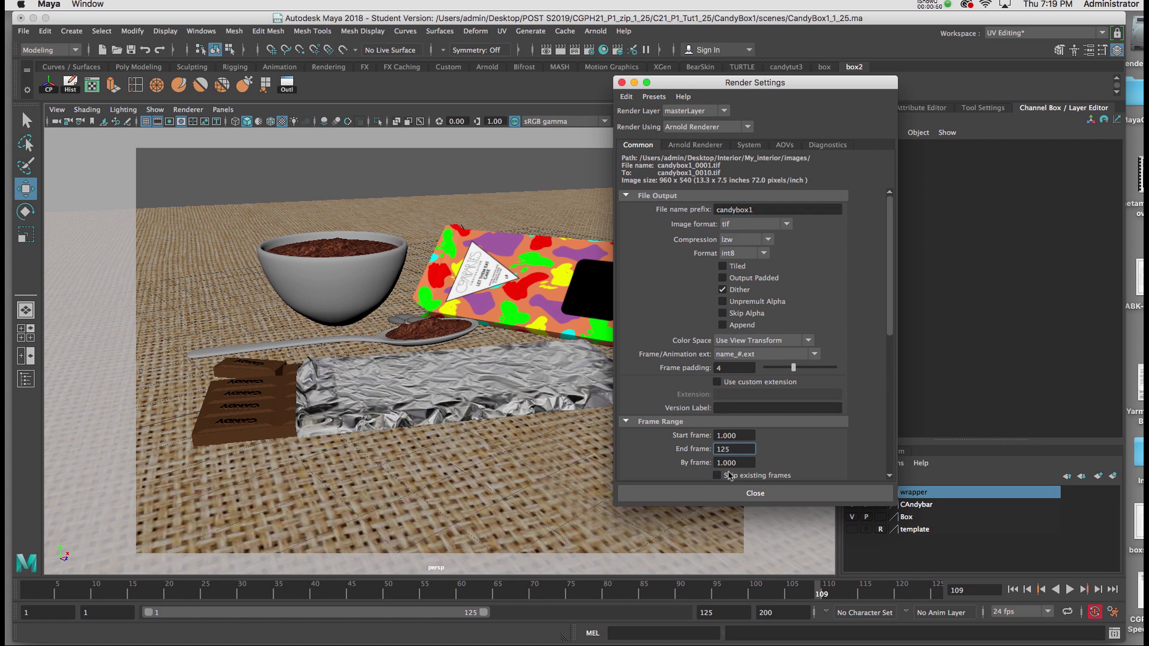
pyautogui.press('Tab')
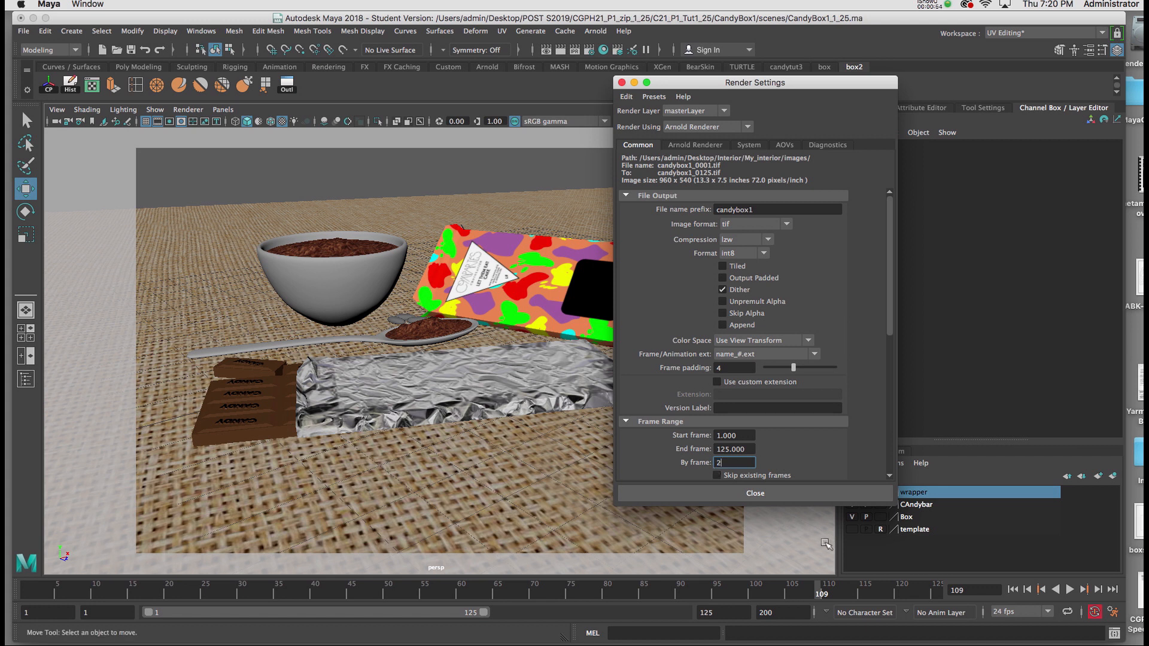
pyautogui.moveTo(895, 508); pyautogui.dragTo(894, 530)
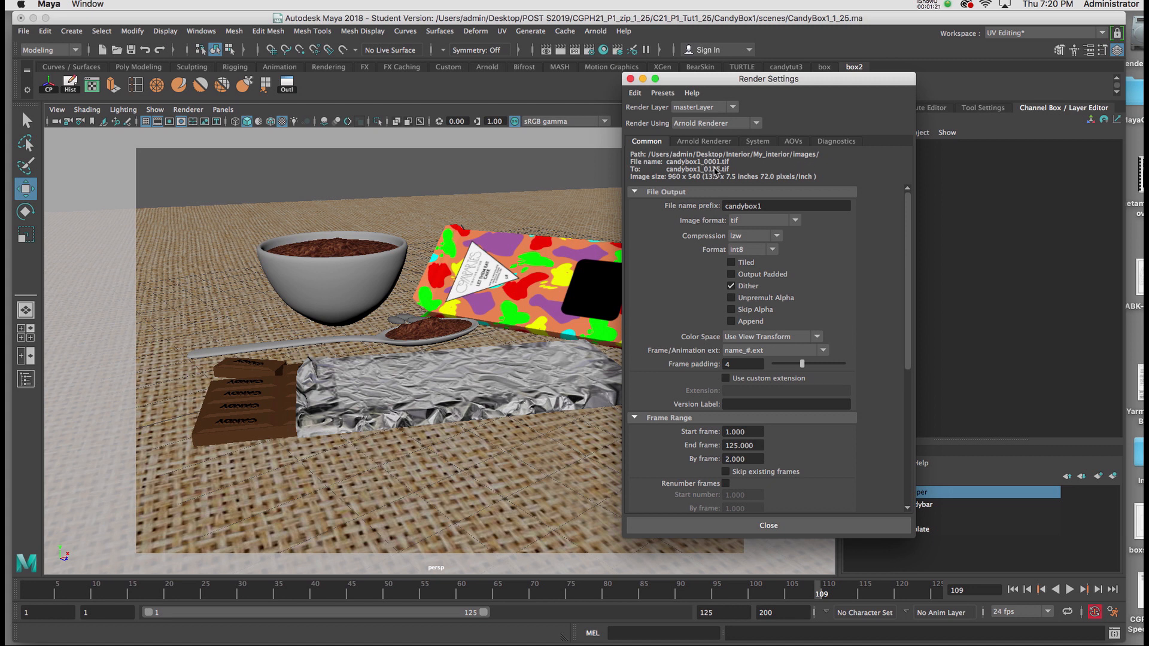
# Set the project to the images folder inside the Desktop's CandyBox1 project and create a default workspace there
pyautogui.click(24, 33)
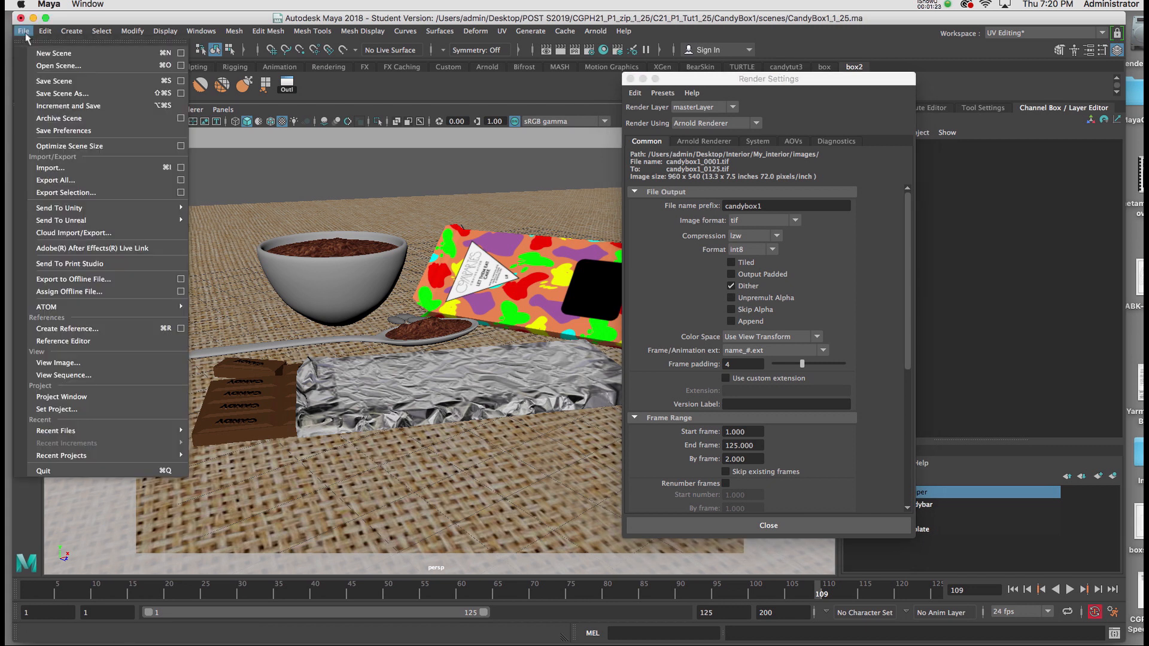
pyautogui.click(76, 408)
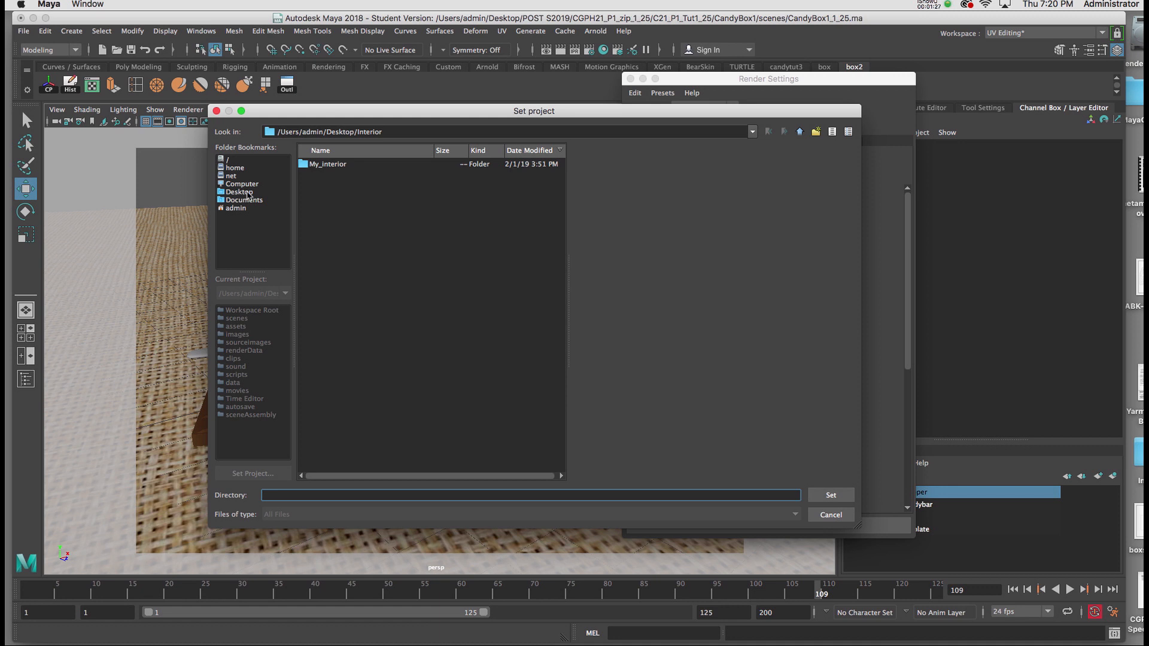
pyautogui.click(247, 192)
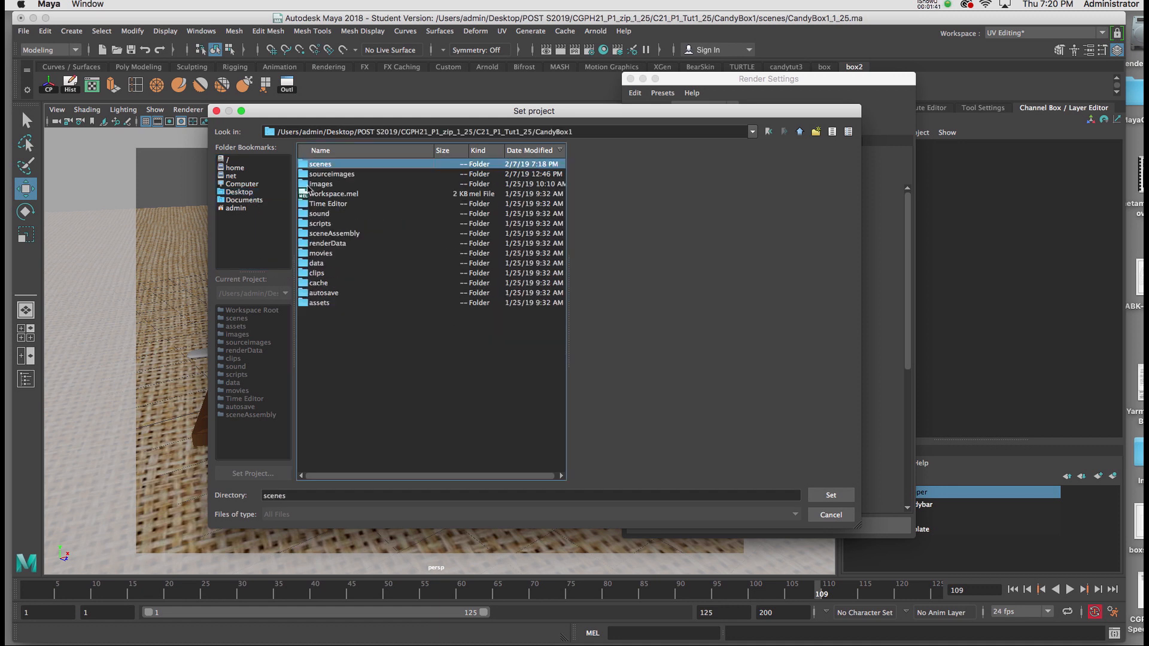
pyautogui.click(317, 184)
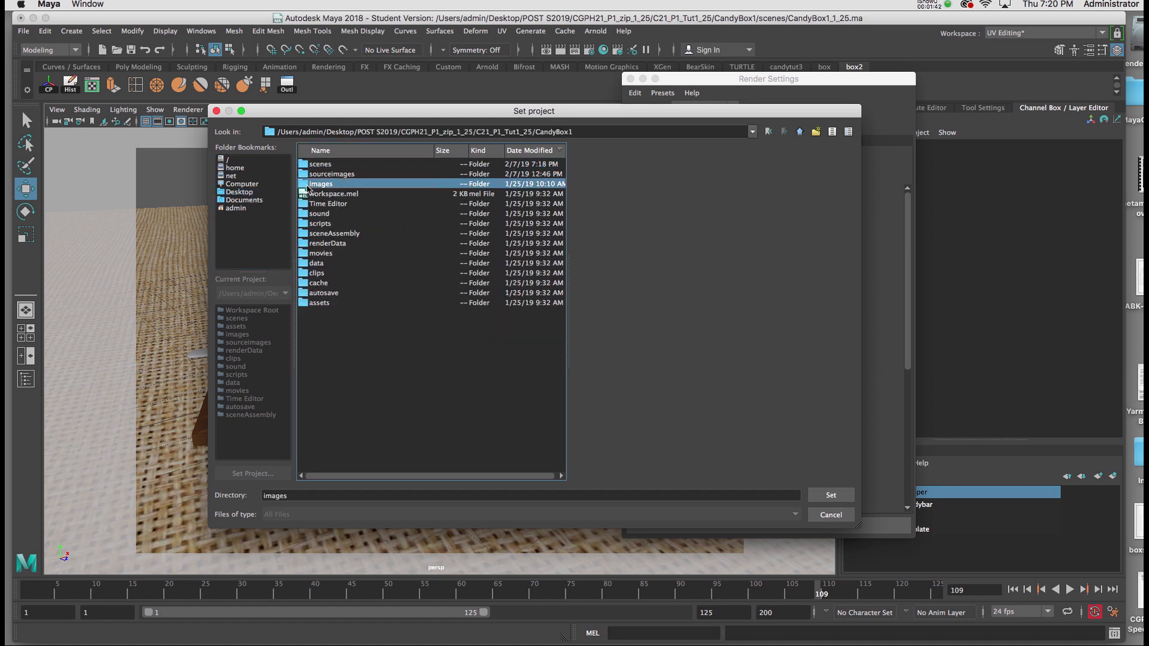
pyautogui.click(825, 498)
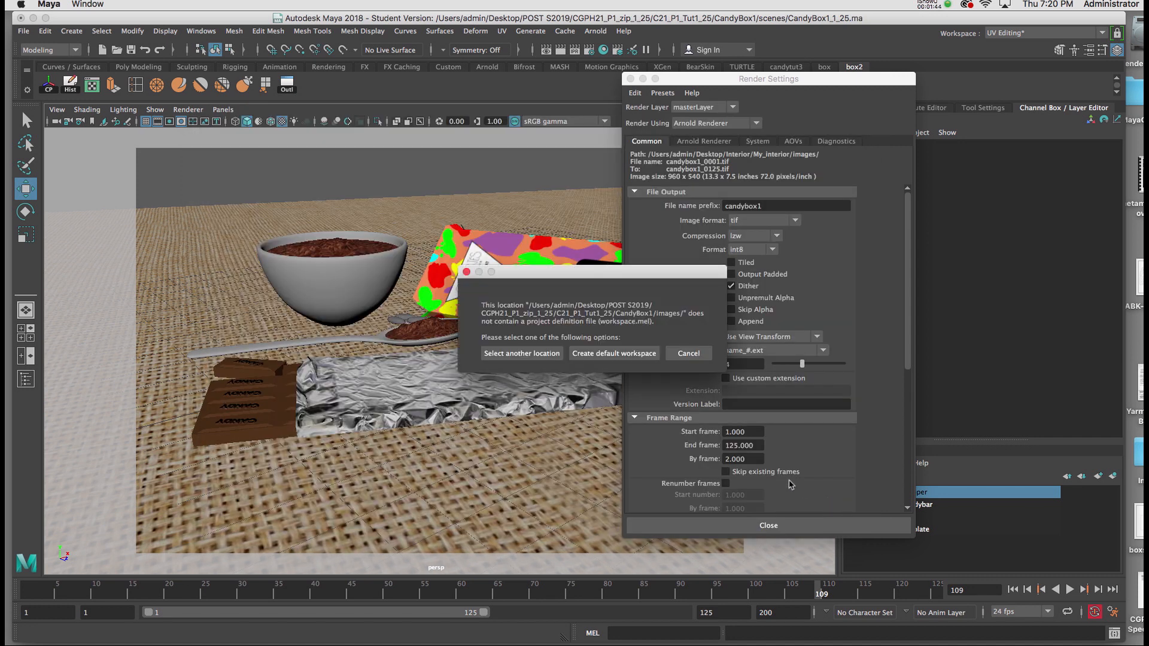
pyautogui.click(609, 354)
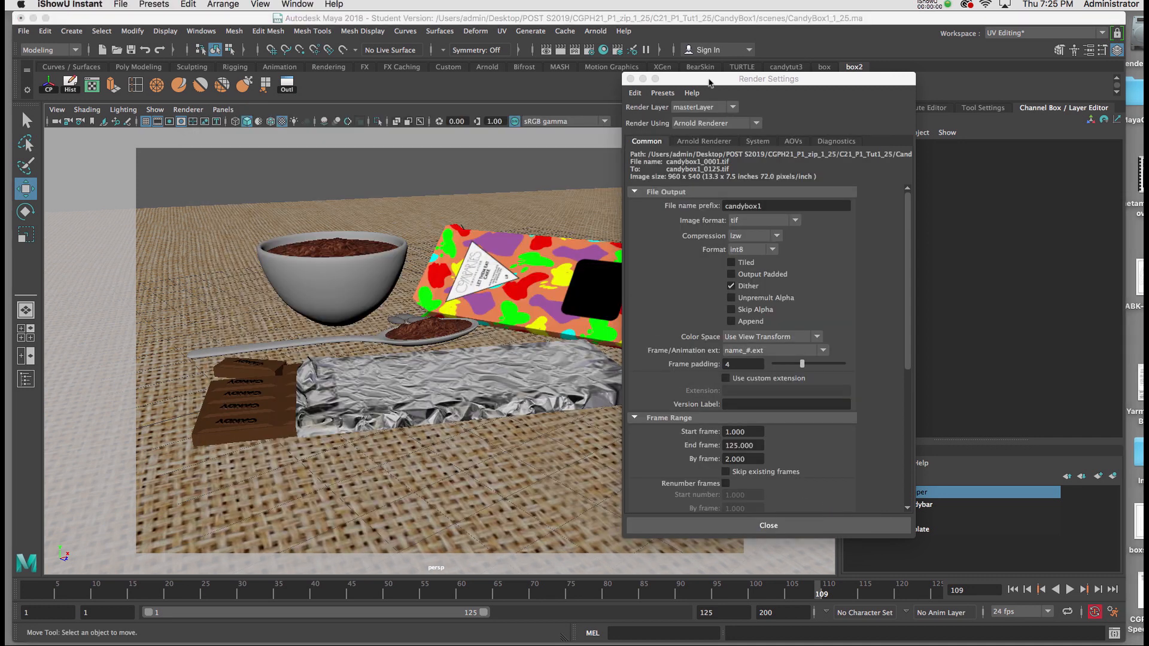
# Close the render settings, start a Render Sequence of the animation, and reposition the Render View window
pyautogui.moveTo(743, 79); pyautogui.dragTo(760, 86)
pyautogui.click(732, 89)
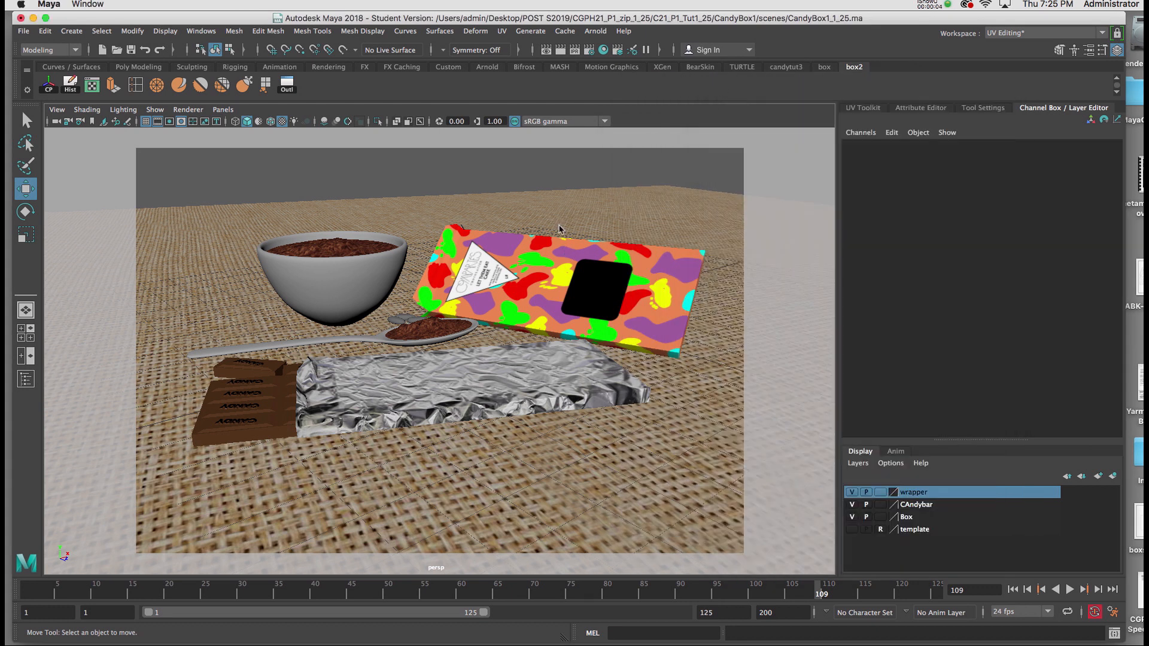
pyautogui.press('space')
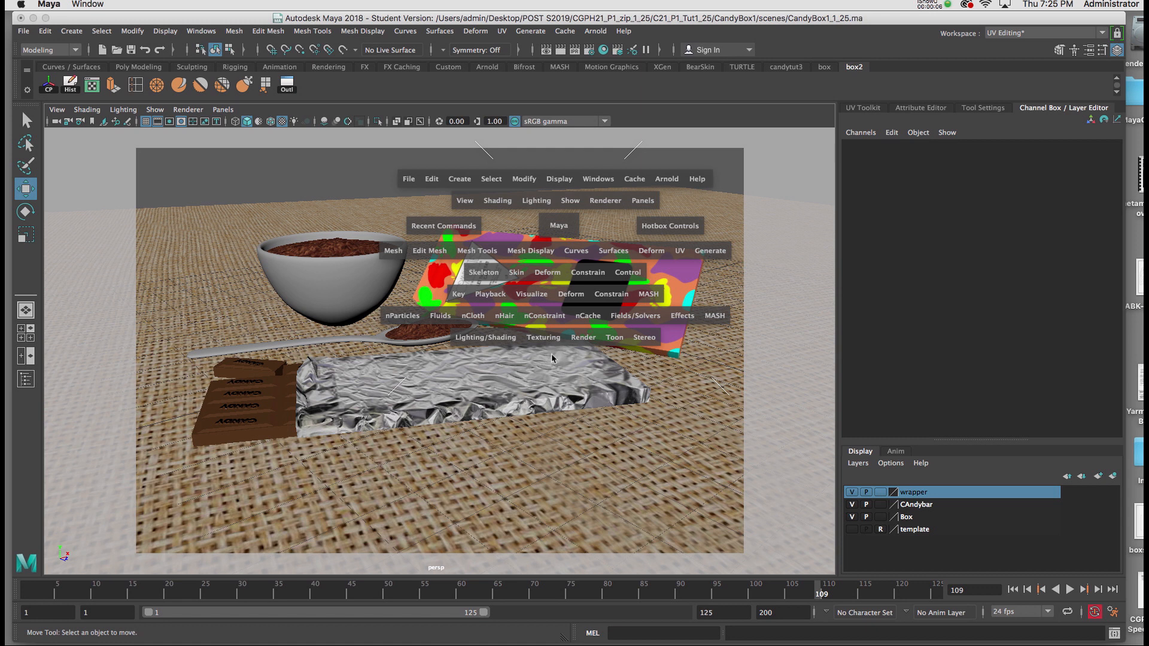
pyautogui.click(579, 339)
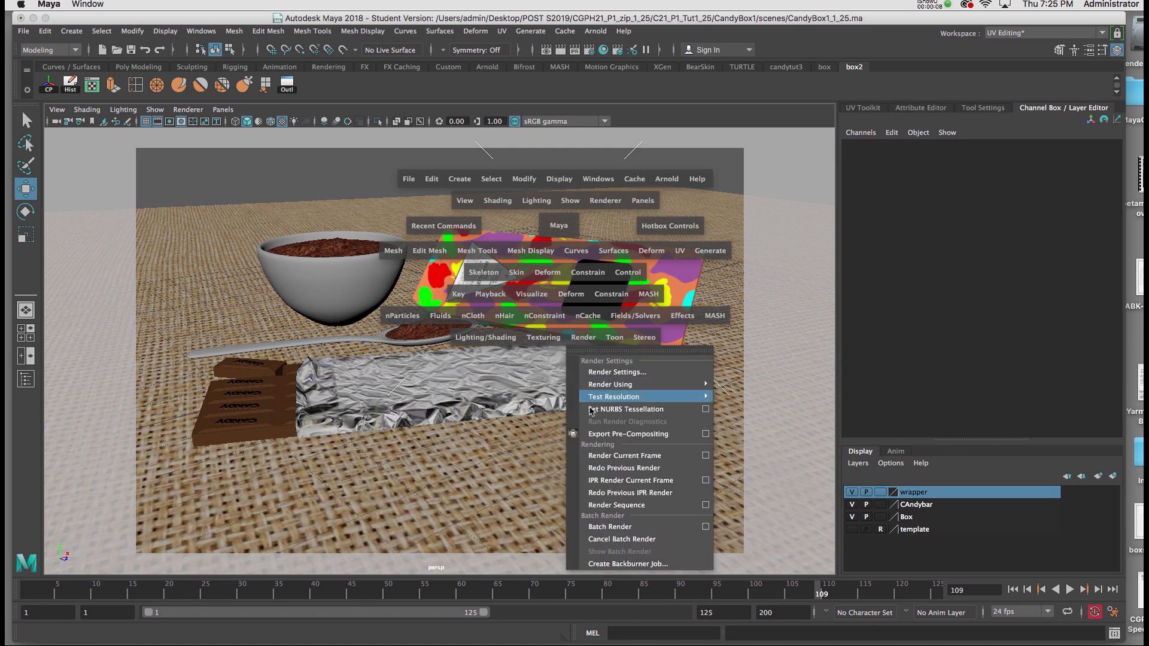
pyautogui.click(607, 505)
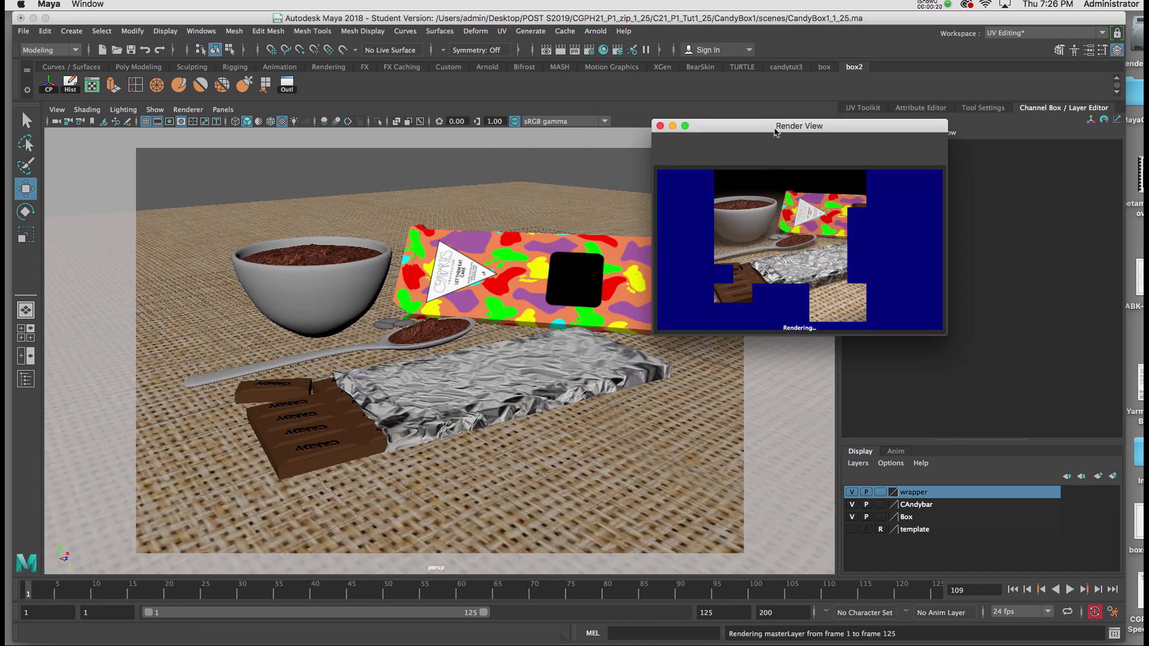
pyautogui.moveTo(731, 130); pyautogui.dragTo(671, 155)
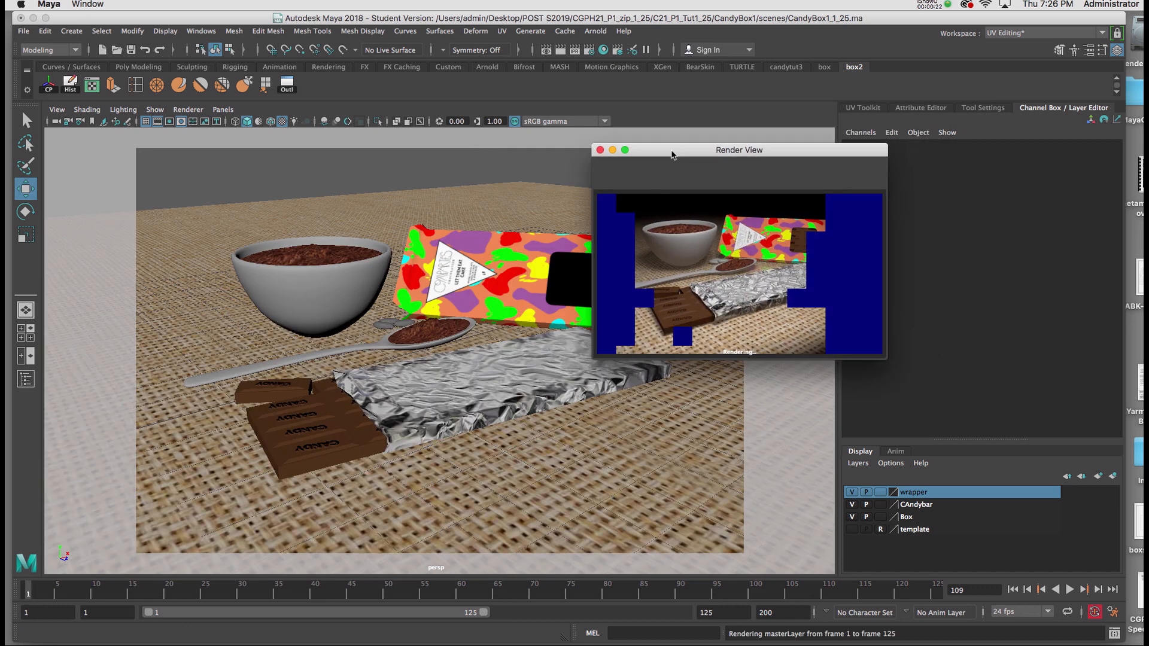